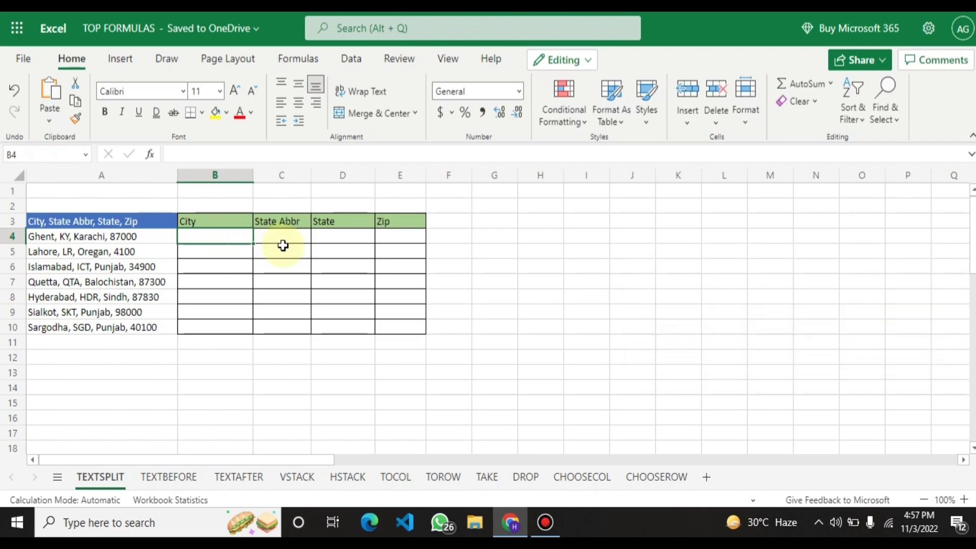
# - Enter =TEXTSPLIT(A4,",") in B4 to split the Ghent address into B4:E4
pyautogui.click(229, 241)
pyautogui.click(266, 239)
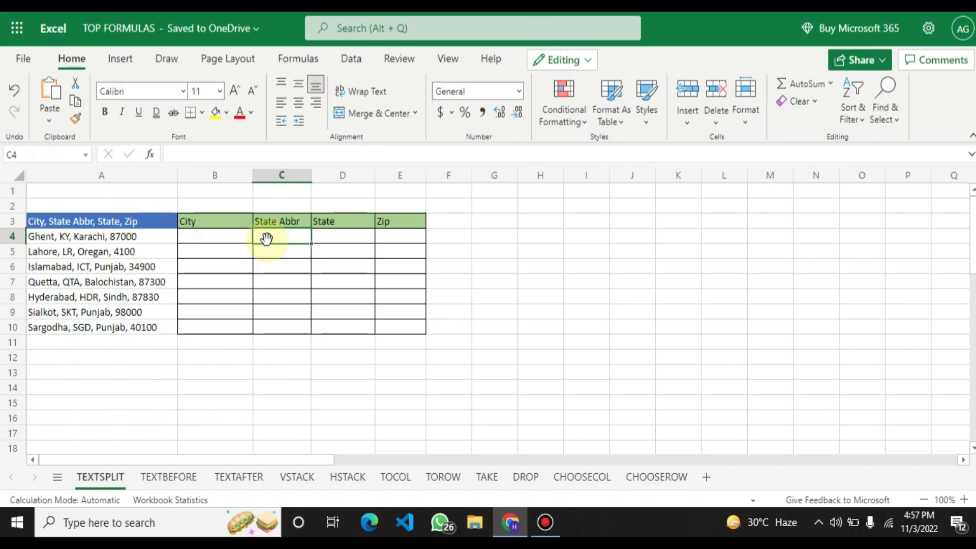
pyautogui.click(230, 241)
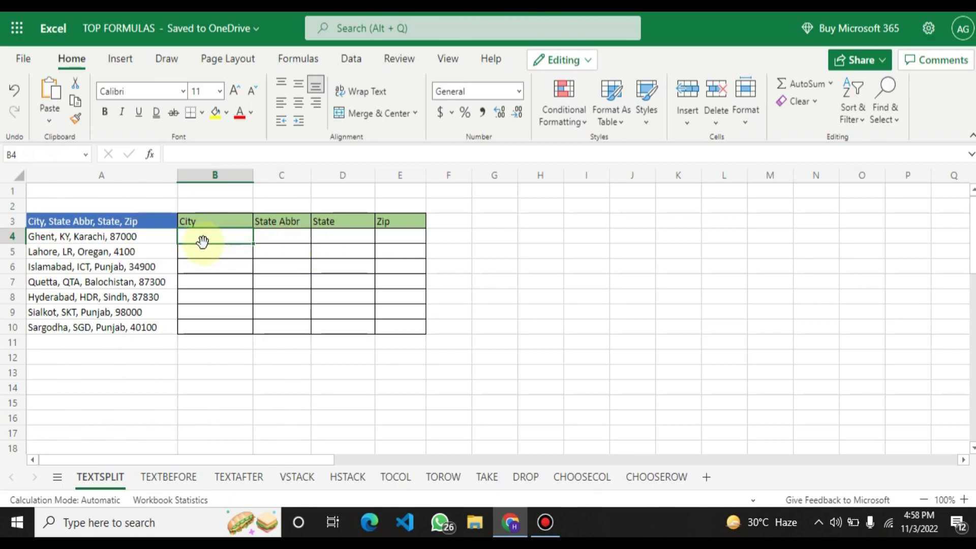
pyautogui.write('=')
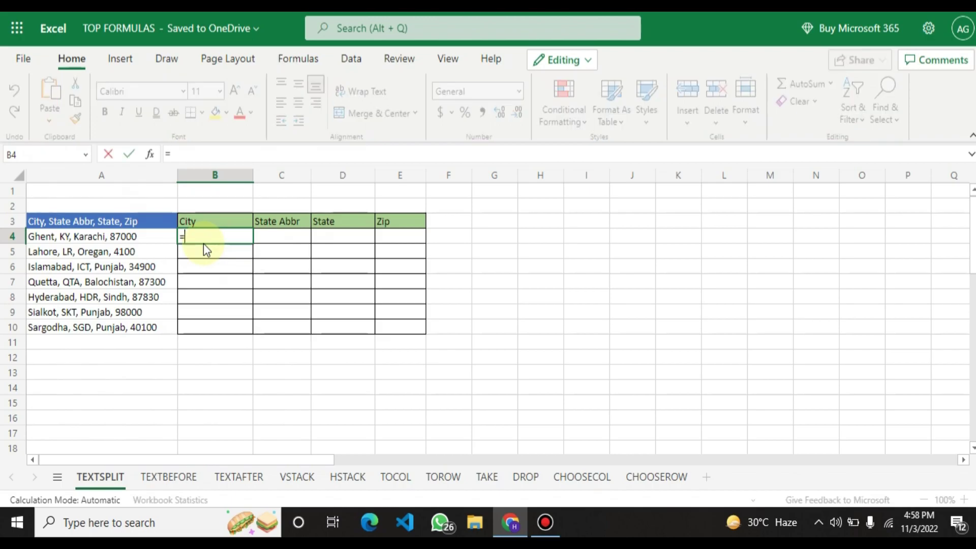
pyautogui.write('te')
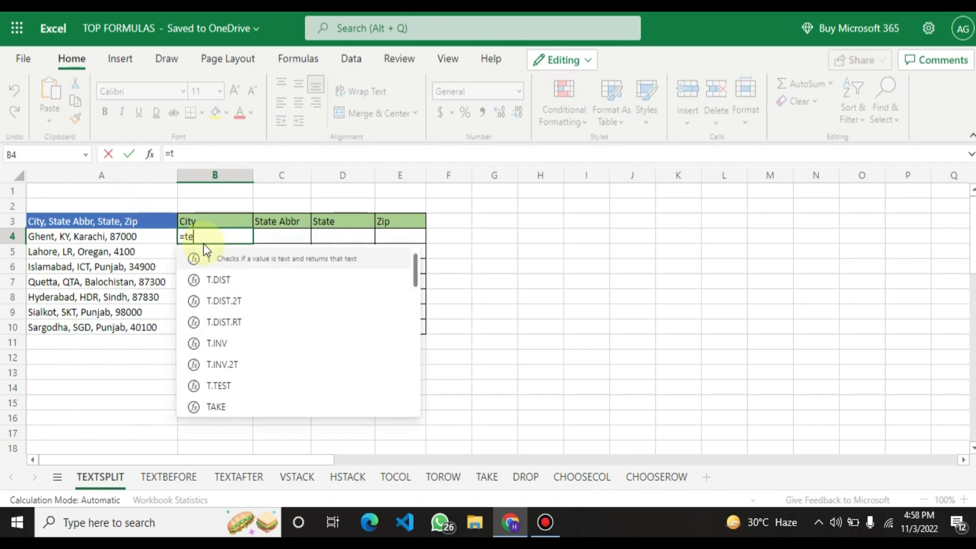
pyautogui.write('xts')
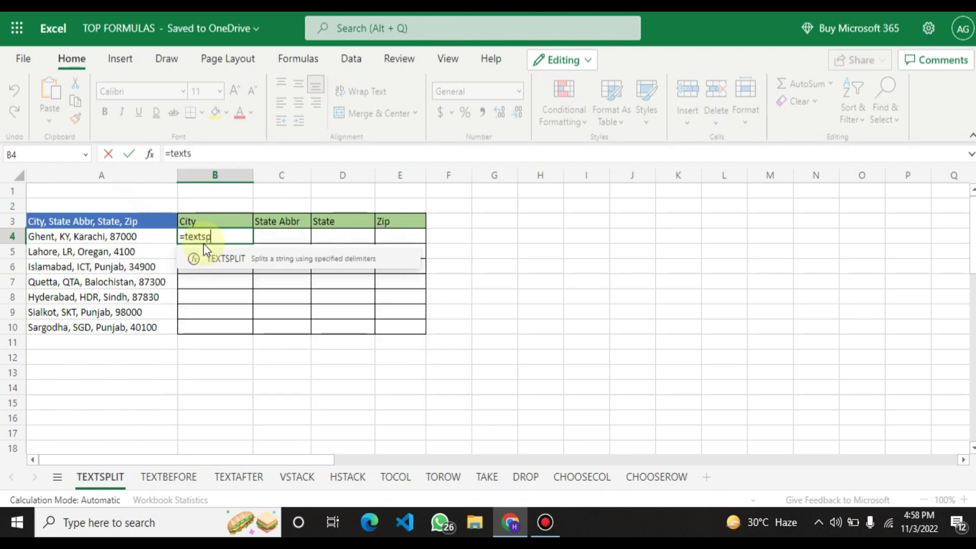
pyautogui.write('p')
pyautogui.press('Tab')
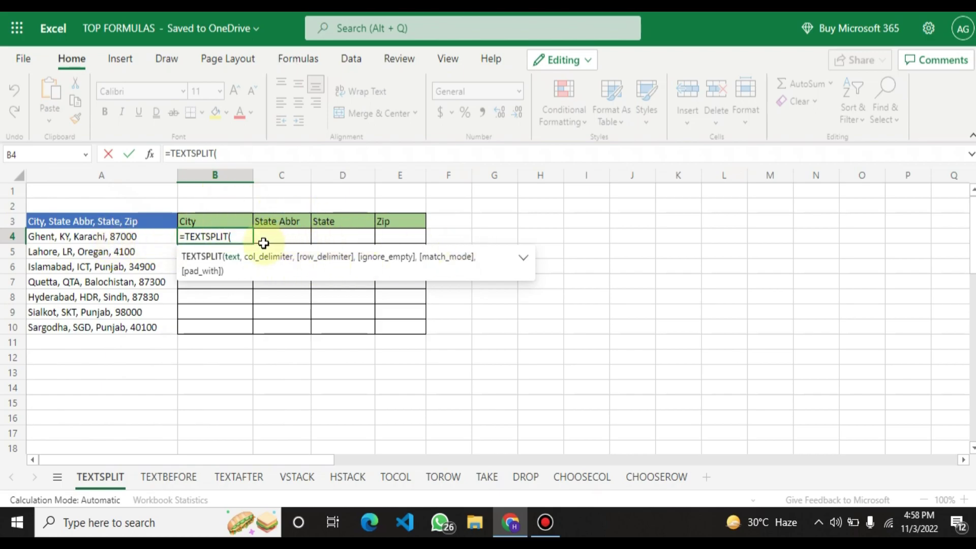
pyautogui.click(85, 238)
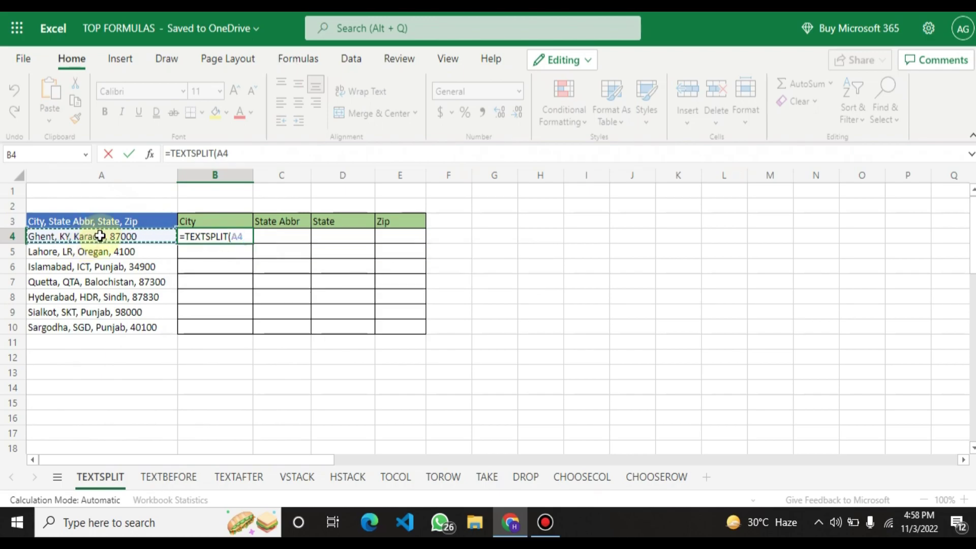
pyautogui.write(',')
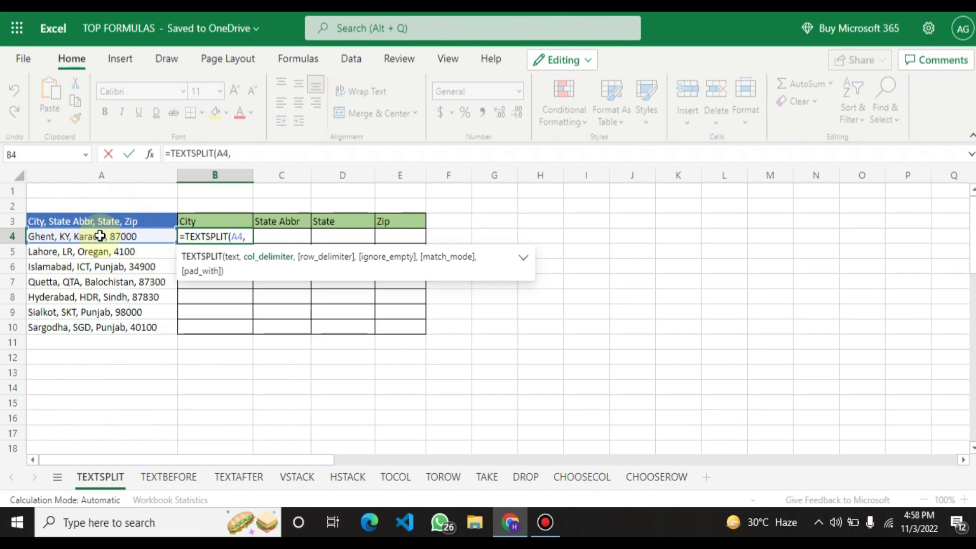
pyautogui.write(',"')
pyautogui.write(')')
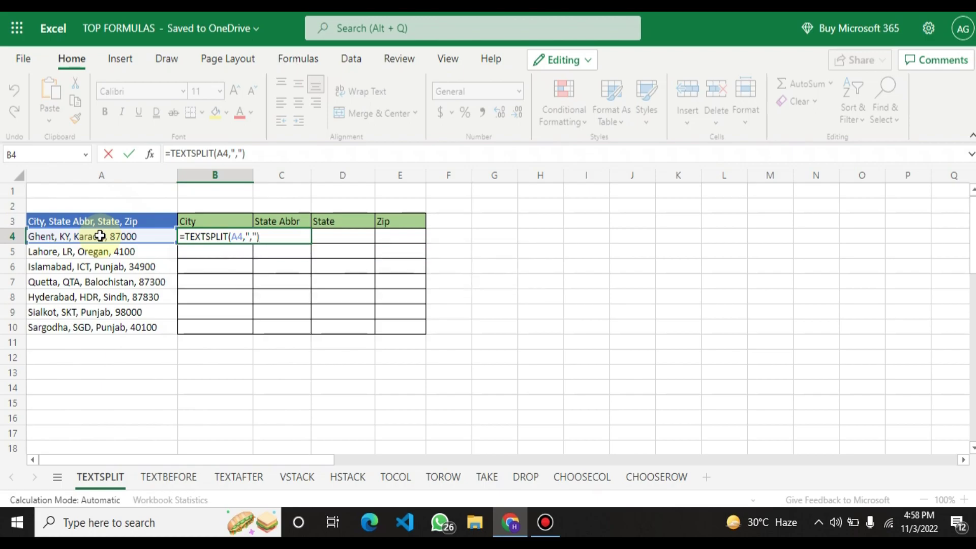
pyautogui.press('Return')
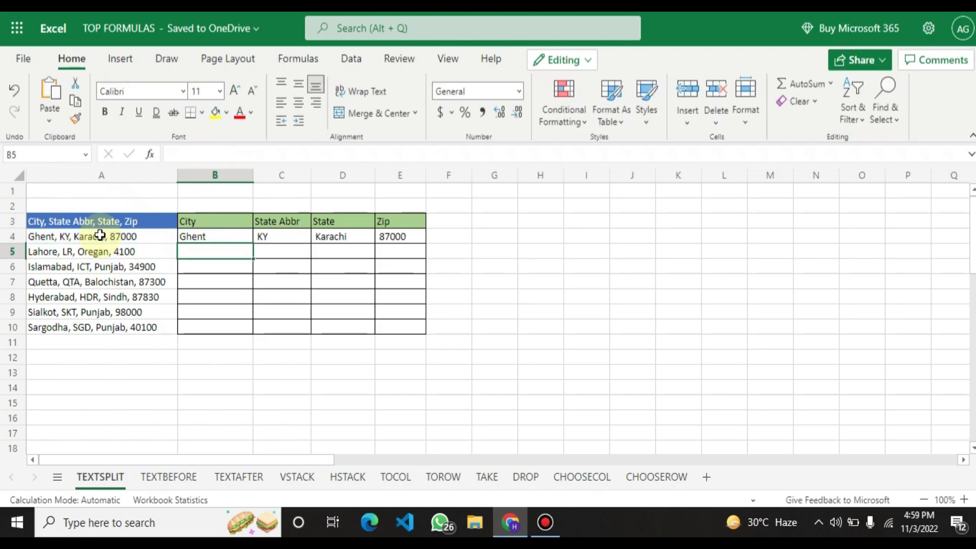
# - Check the spilled TEXTSPLIT values in B4:E4 (Ghent, KY, Karachi, 87000)
pyautogui.click(218, 239)
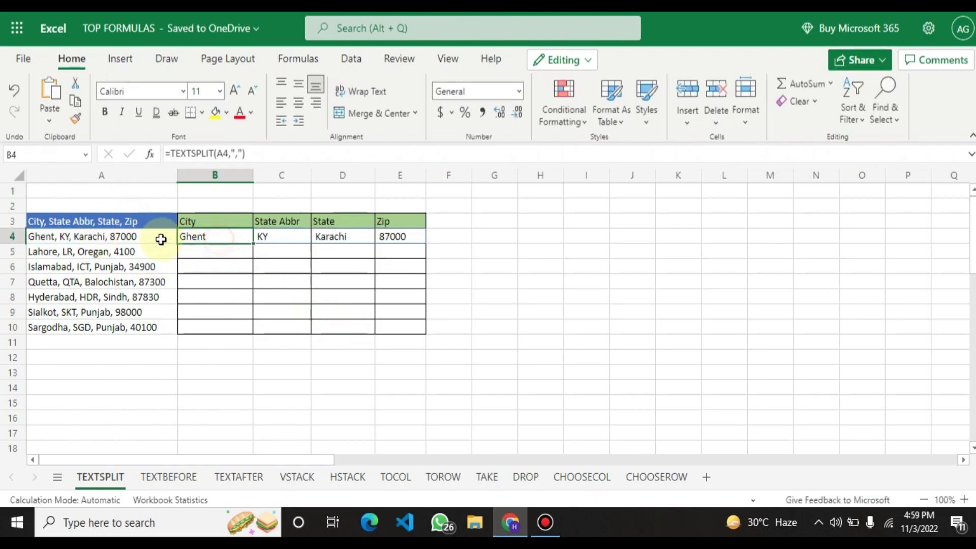
pyautogui.click(279, 237)
pyautogui.click(356, 239)
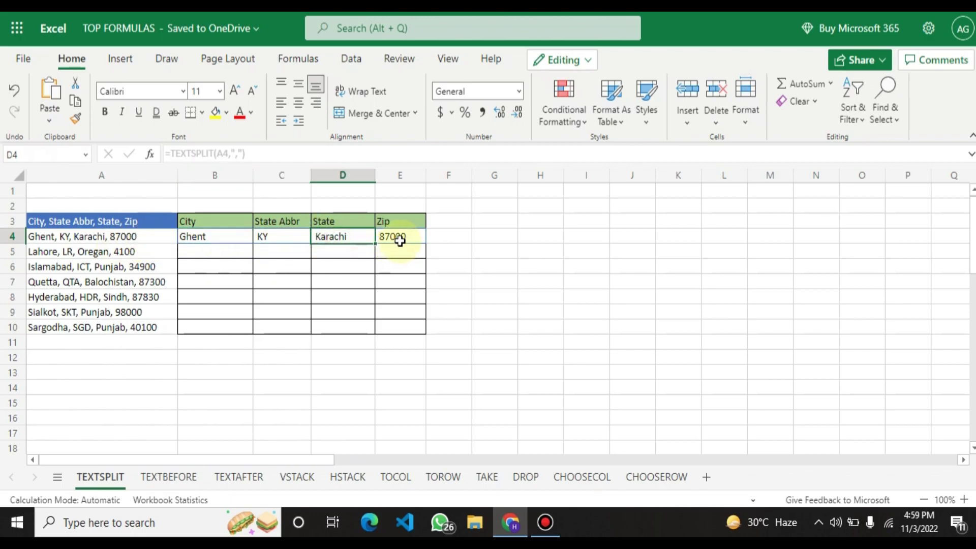
pyautogui.click(400, 241)
pyautogui.click(344, 240)
pyautogui.click(290, 239)
pyautogui.click(210, 238)
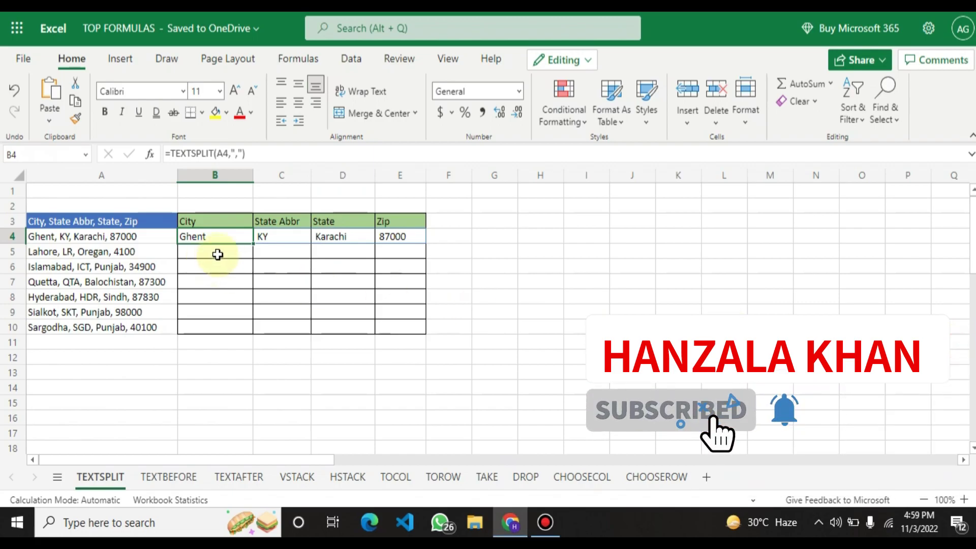
pyautogui.click(272, 239)
pyautogui.click(207, 239)
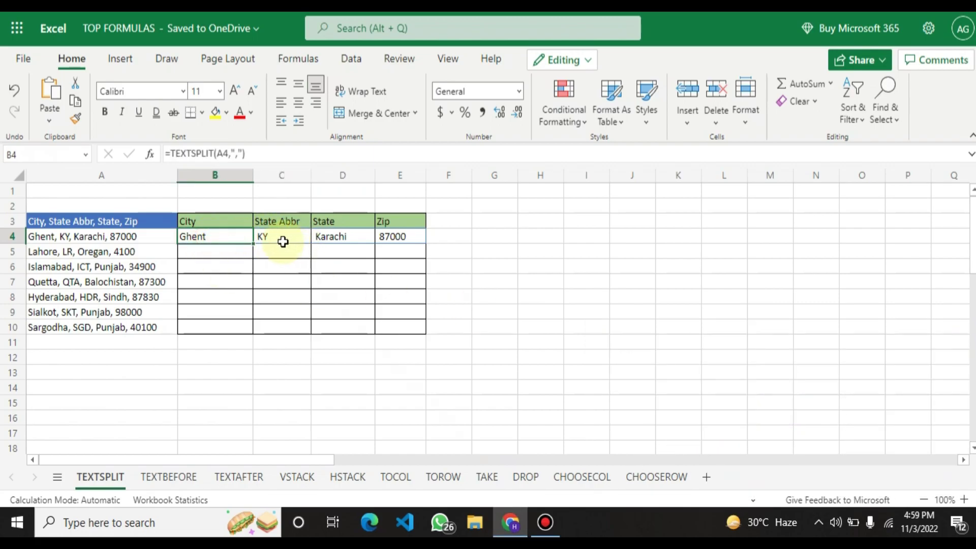
pyautogui.click(241, 235)
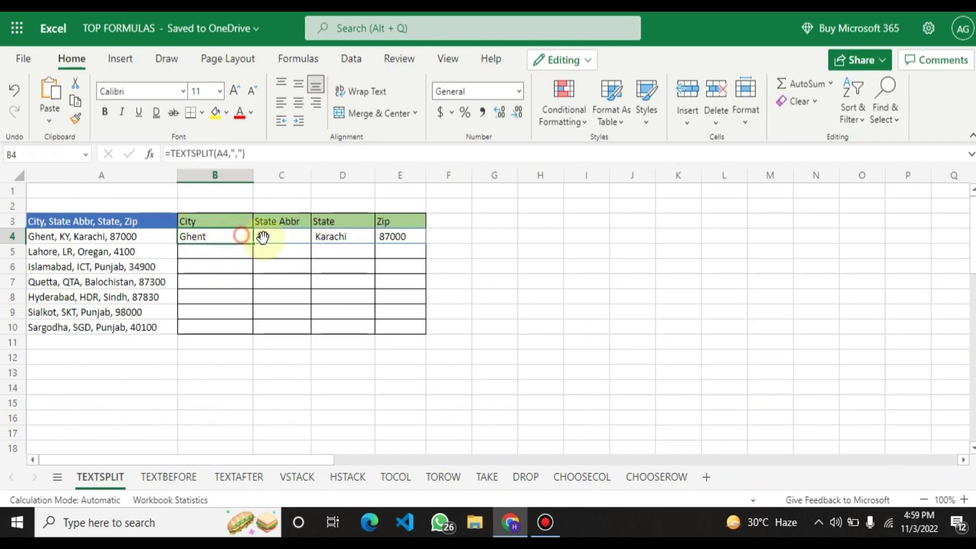
pyautogui.click(264, 237)
pyautogui.click(322, 238)
pyautogui.click(380, 236)
pyautogui.click(219, 248)
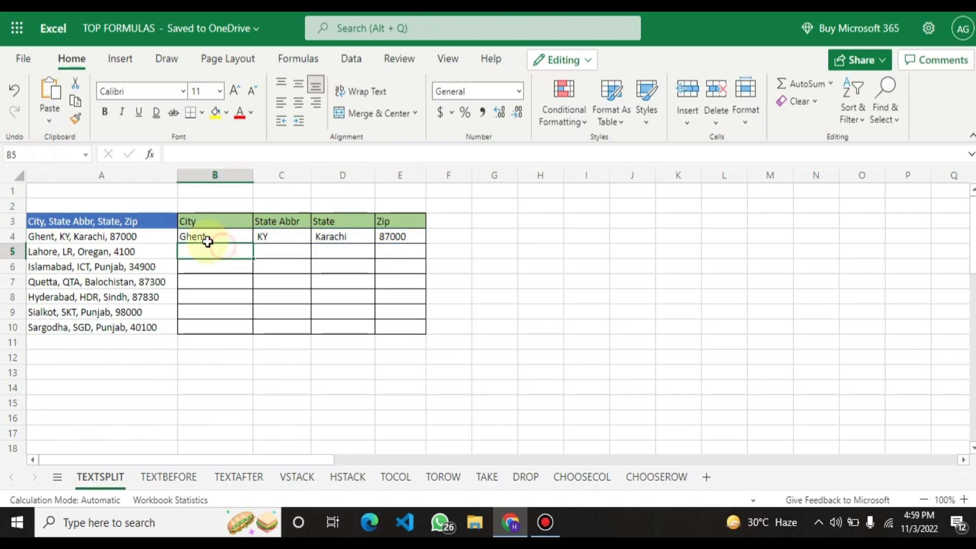
pyautogui.click(207, 238)
# - Fill the B4:E4 split formula down through row 10, then go to the TEXTBEFORE sheet
pyautogui.moveTo(211, 237); pyautogui.dragTo(393, 239)
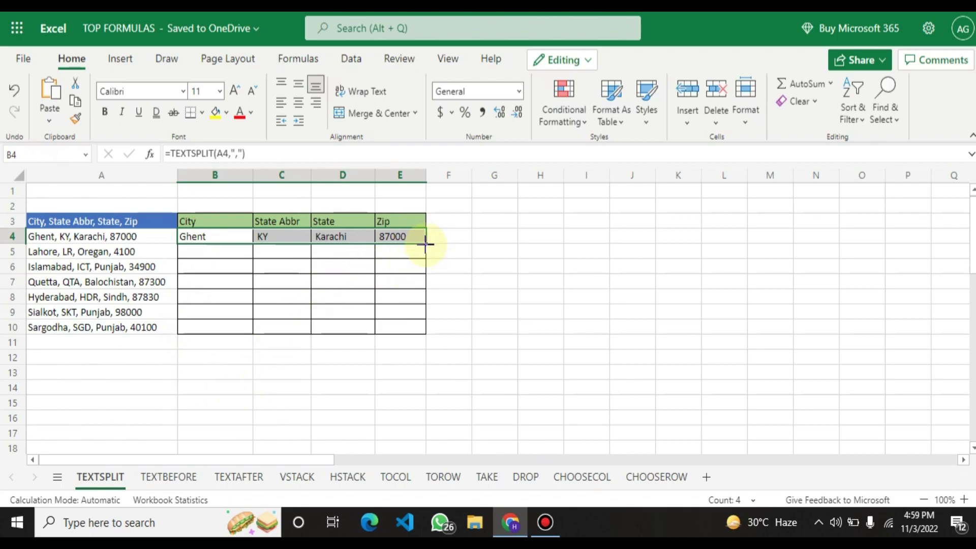
pyautogui.moveTo(425, 244); pyautogui.dragTo(425, 333)
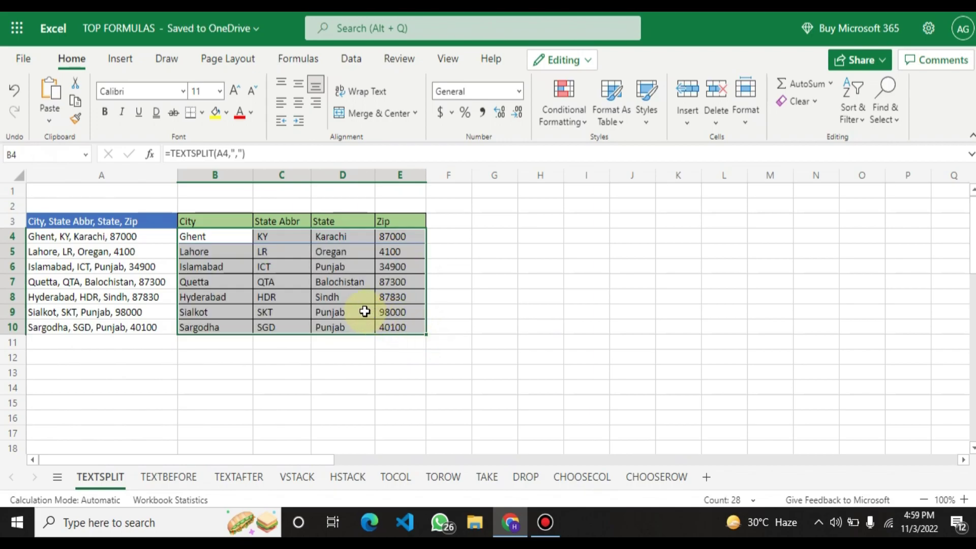
pyautogui.click(291, 251)
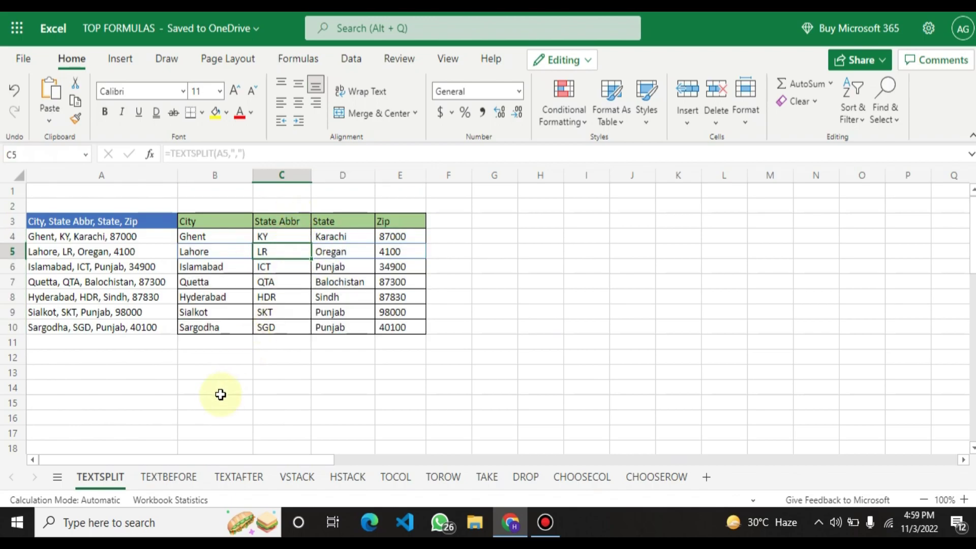
pyautogui.click(178, 478)
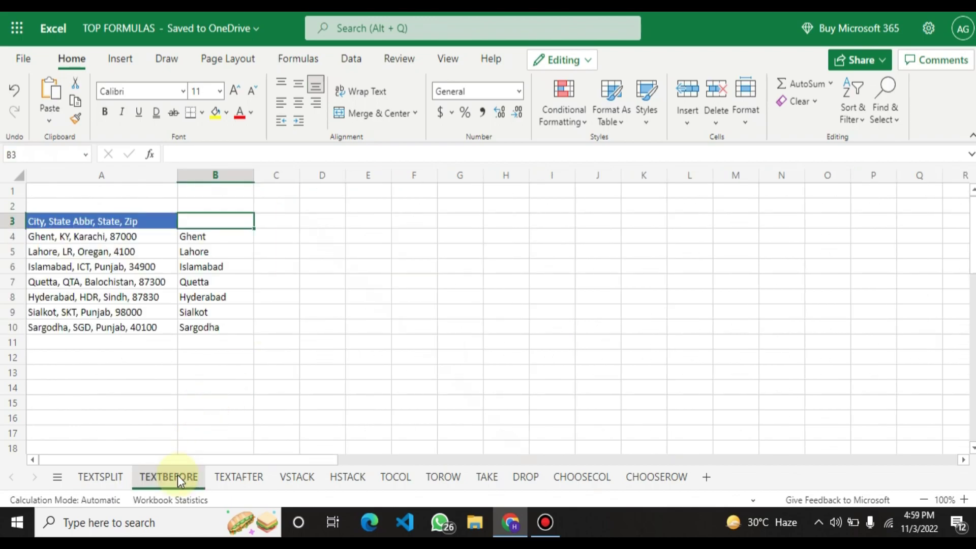
# - Delete the old city values in B3:B11 and select B4
pyautogui.moveTo(224, 222); pyautogui.dragTo(208, 342)
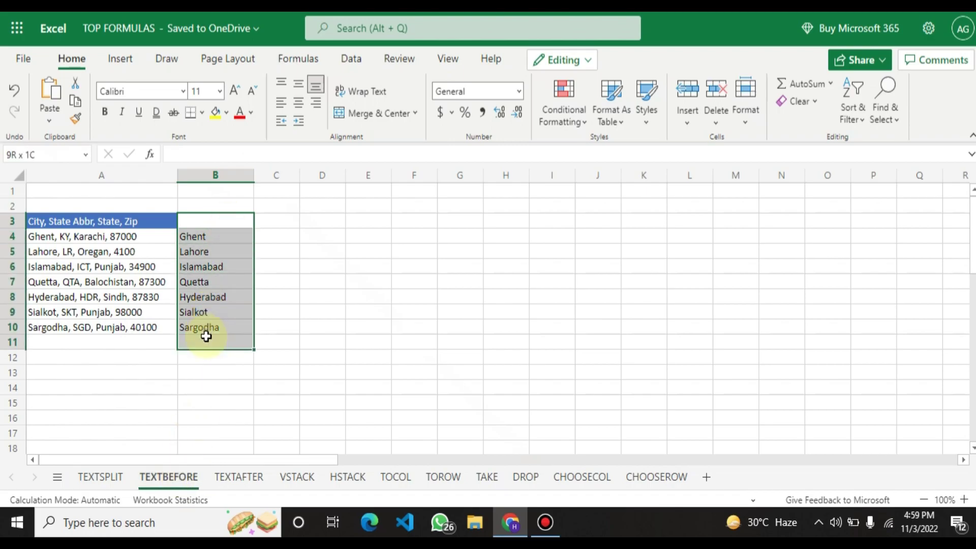
pyautogui.press('Delete')
pyautogui.click(220, 235)
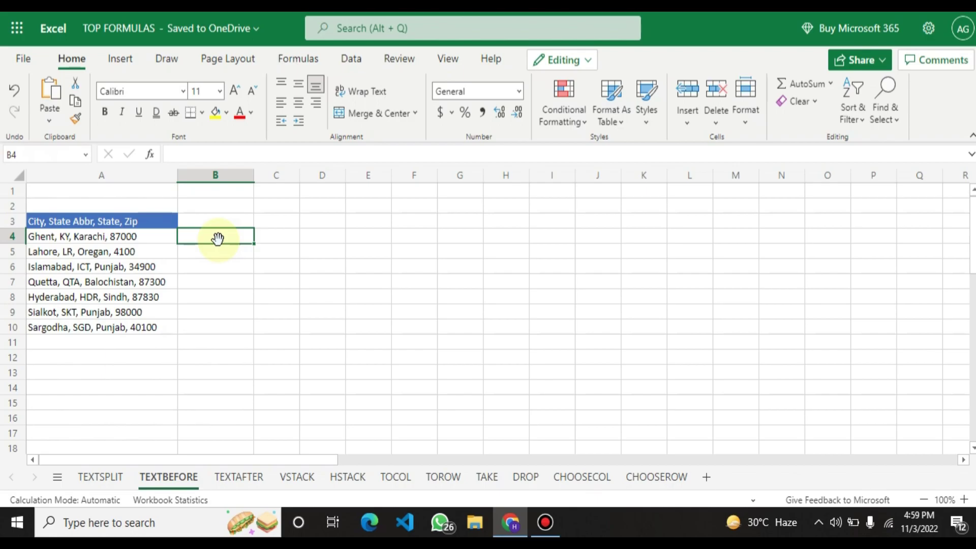
# - Enter =TEXTBEFORE(A4,",") in B4 so it returns the city Ghent
pyautogui.write('=tex')
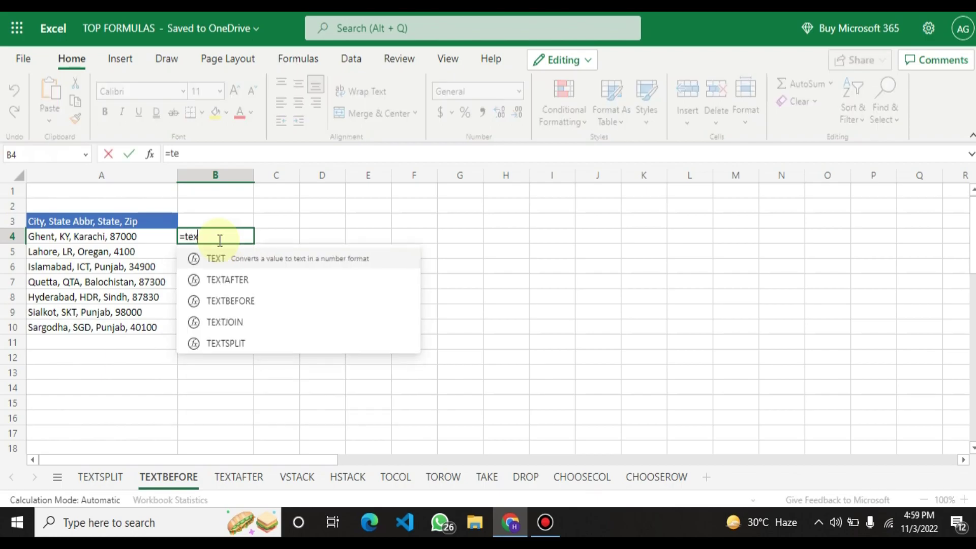
pyautogui.write('tbe')
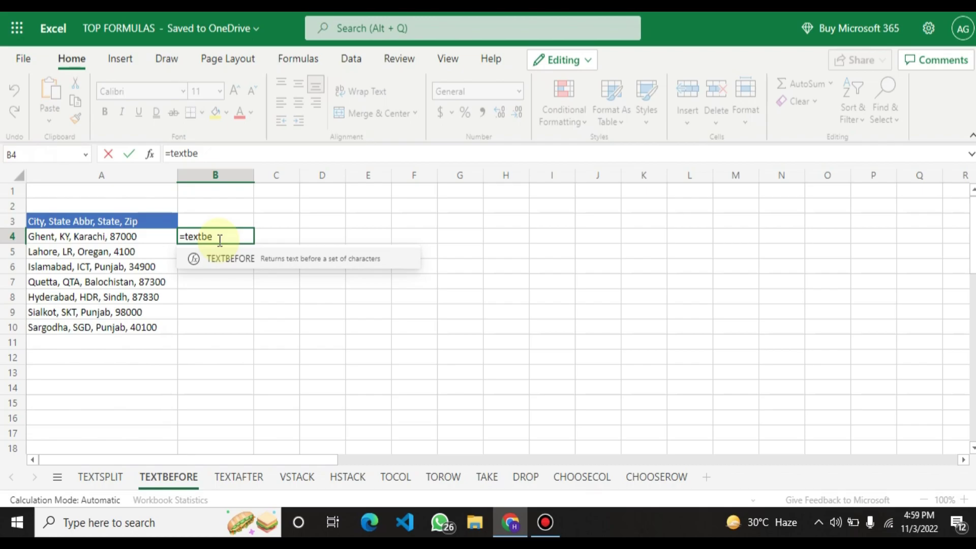
pyautogui.press('Tab')
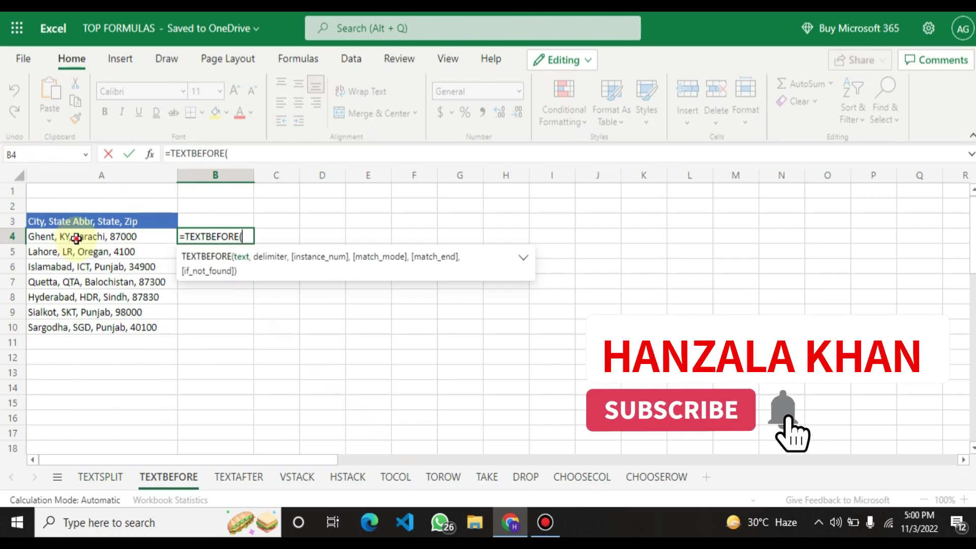
pyautogui.click(76, 237)
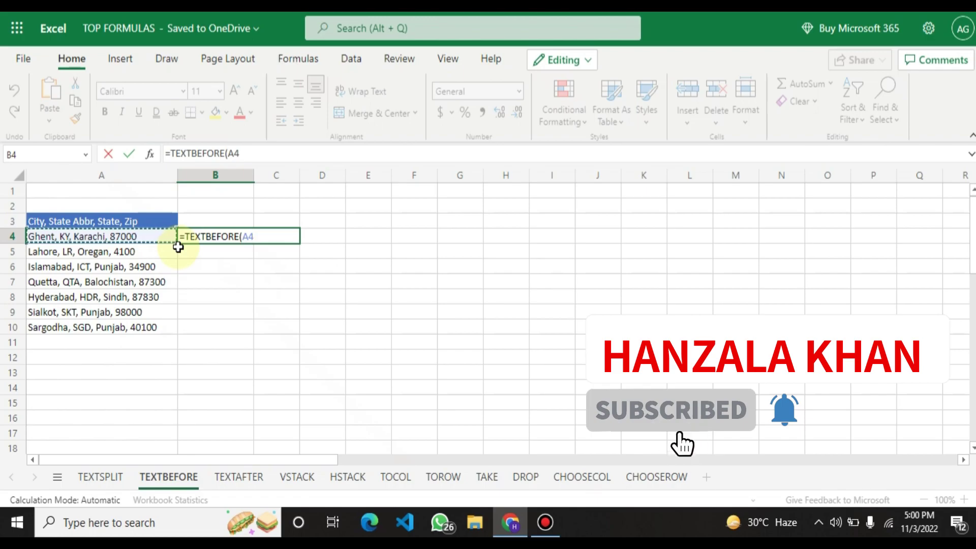
pyautogui.write(',",')
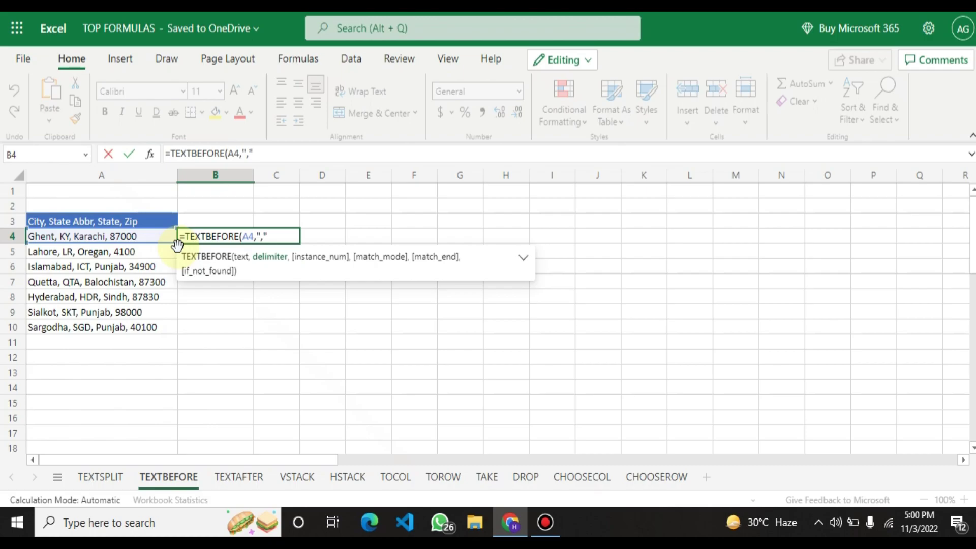
pyautogui.write(')')
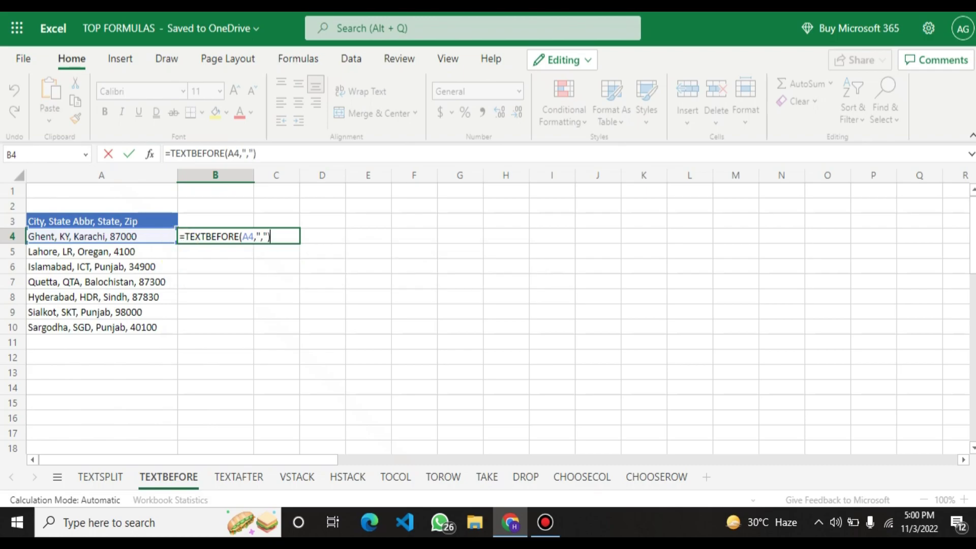
pyautogui.press('Return')
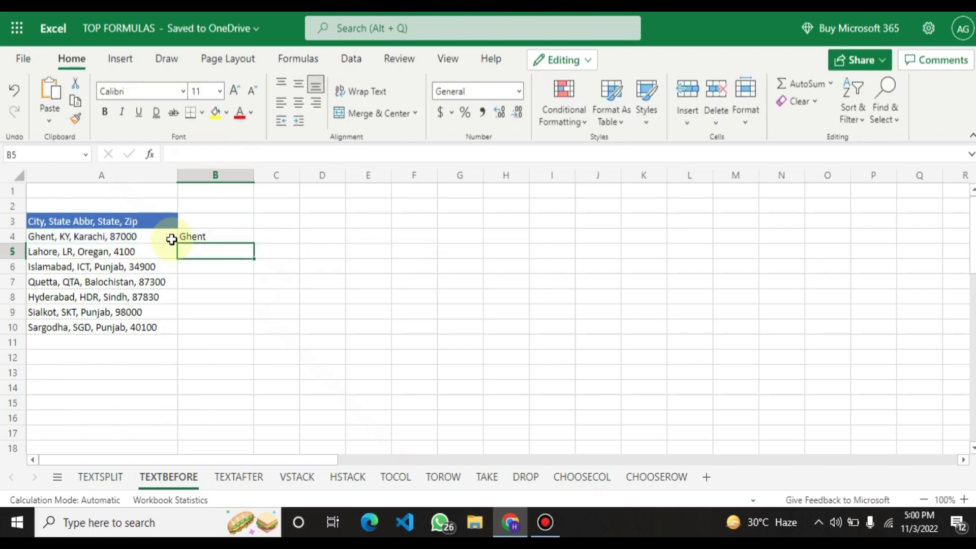
# - Fill the TEXTBEFORE formula down to B10, then go to the TEXTAFTER sheet
pyautogui.click(220, 236)
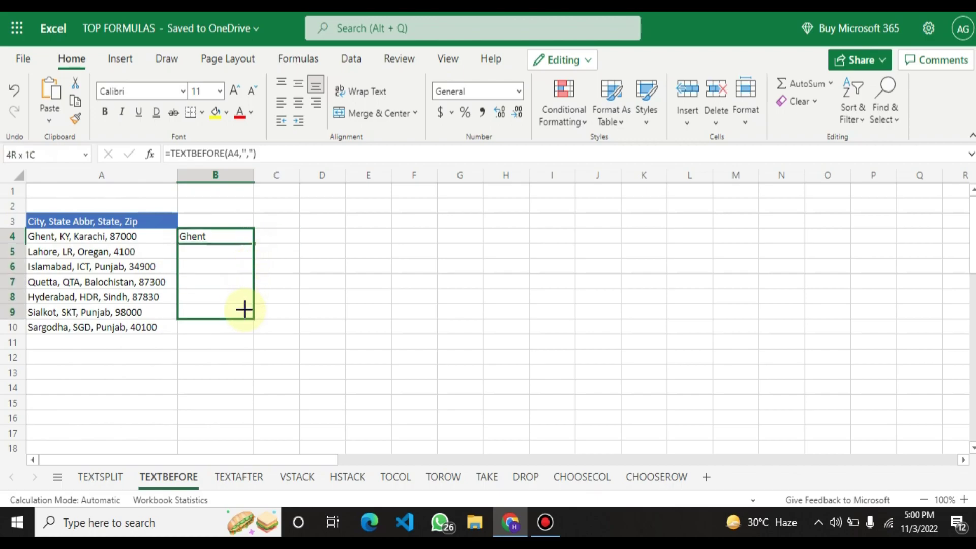
pyautogui.moveTo(251, 265); pyautogui.dragTo(245, 325)
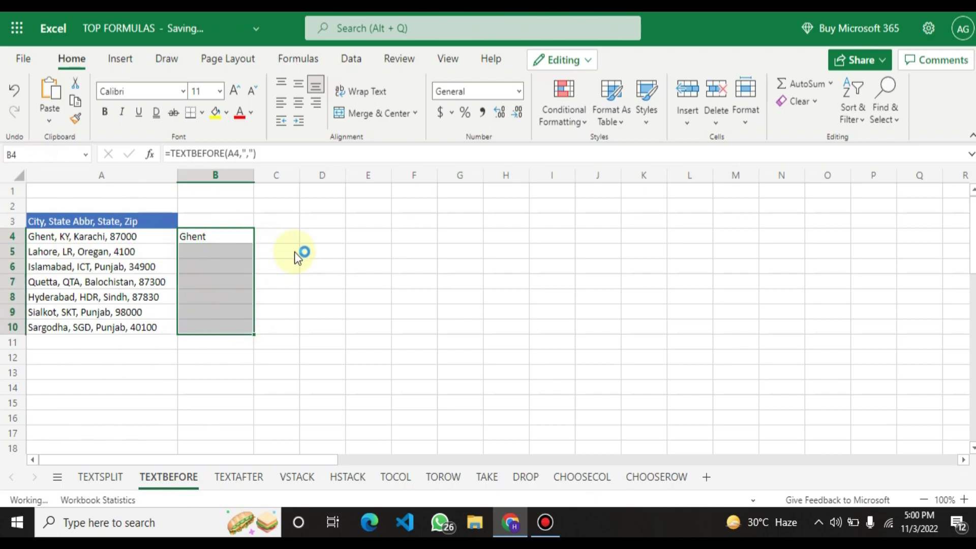
pyautogui.click(269, 239)
pyautogui.click(246, 475)
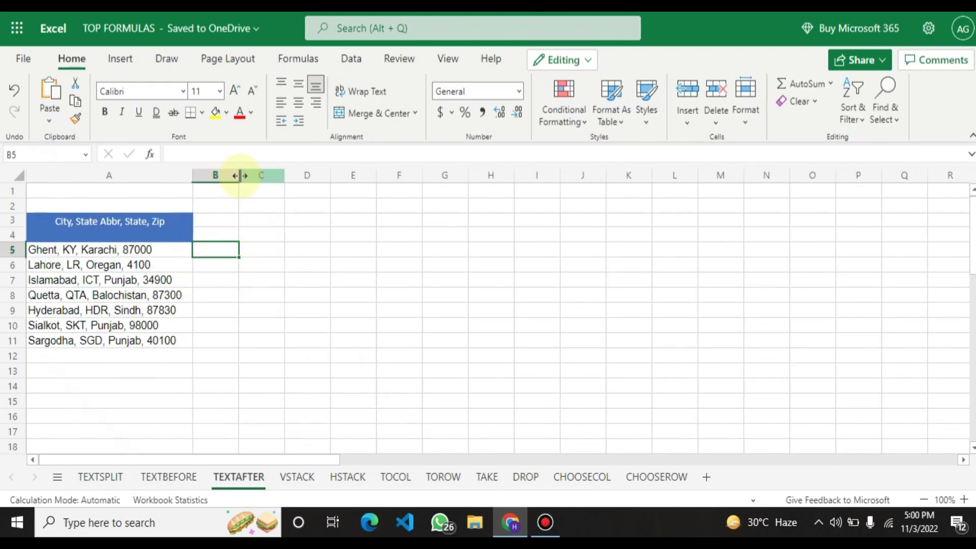
# - Widen column B and enter =TEXTAFTER(A5,",") in B5, returning 'KY, Karachi, 87000'
pyautogui.moveTo(239, 175); pyautogui.dragTo(324, 179)
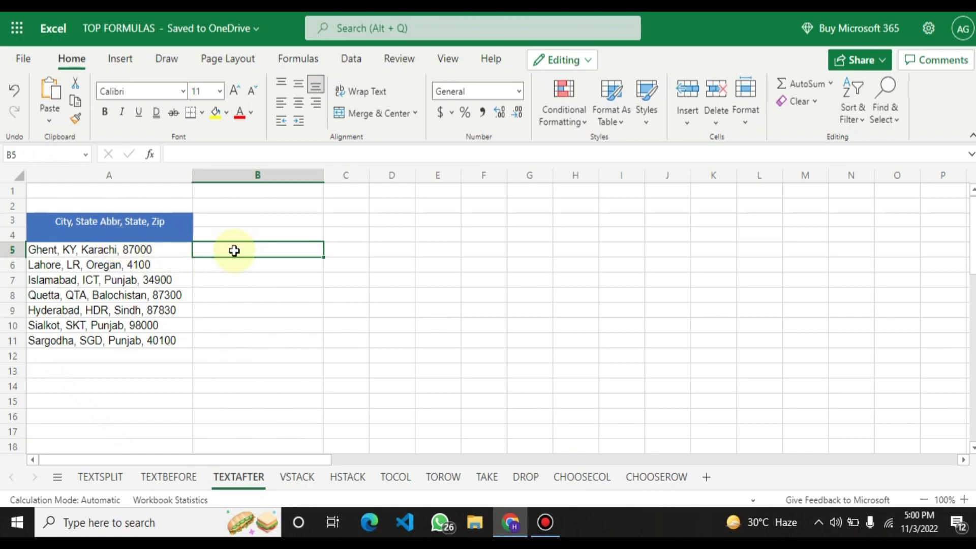
pyautogui.write('=t')
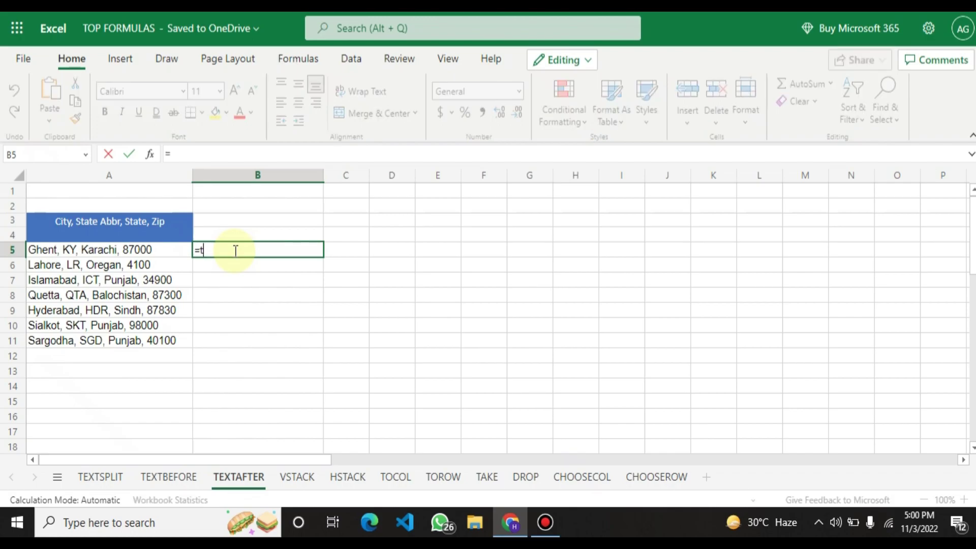
pyautogui.write('extaf')
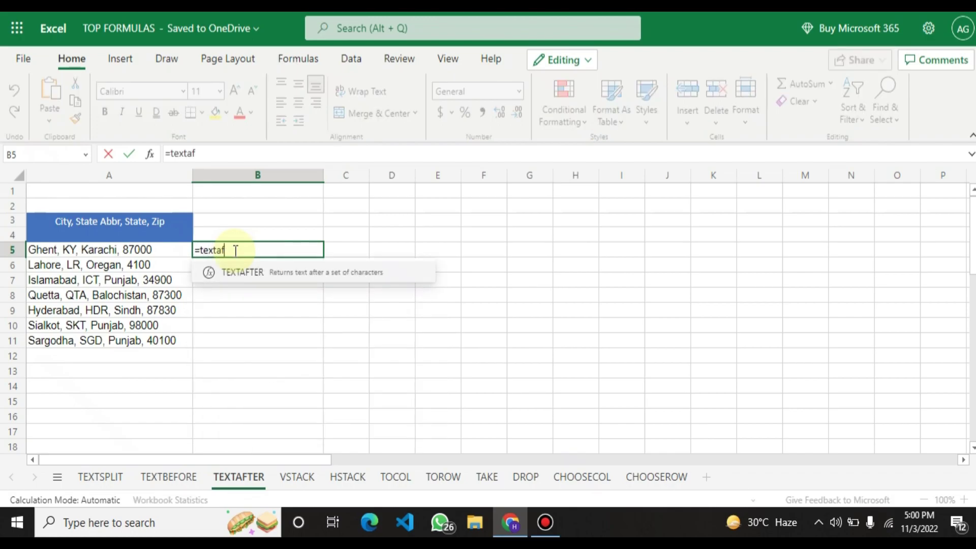
pyautogui.press('Tab')
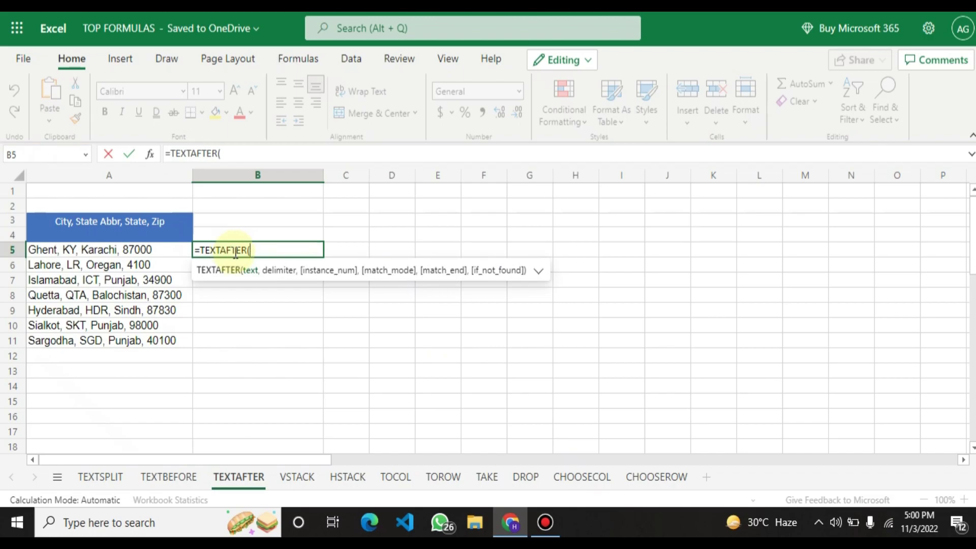
pyautogui.click(98, 251)
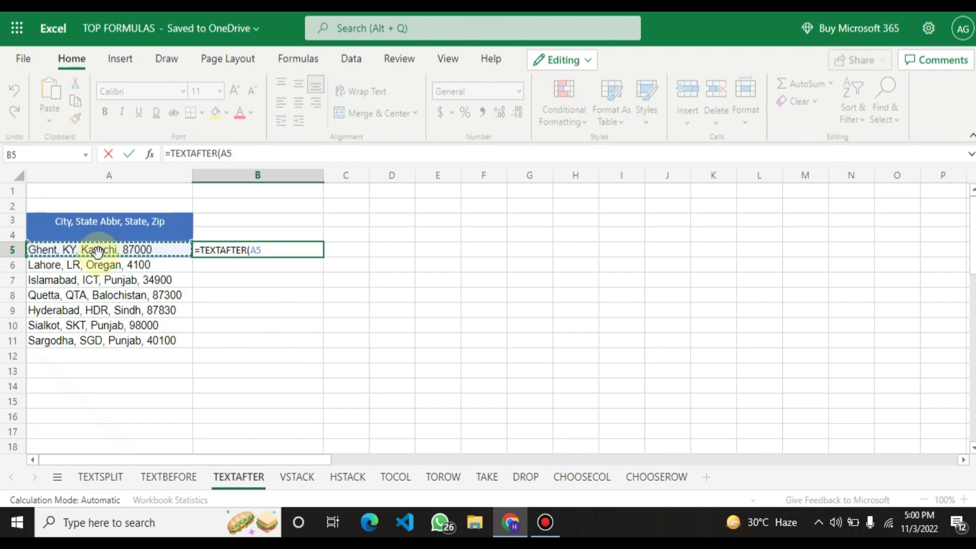
pyautogui.write(',",')
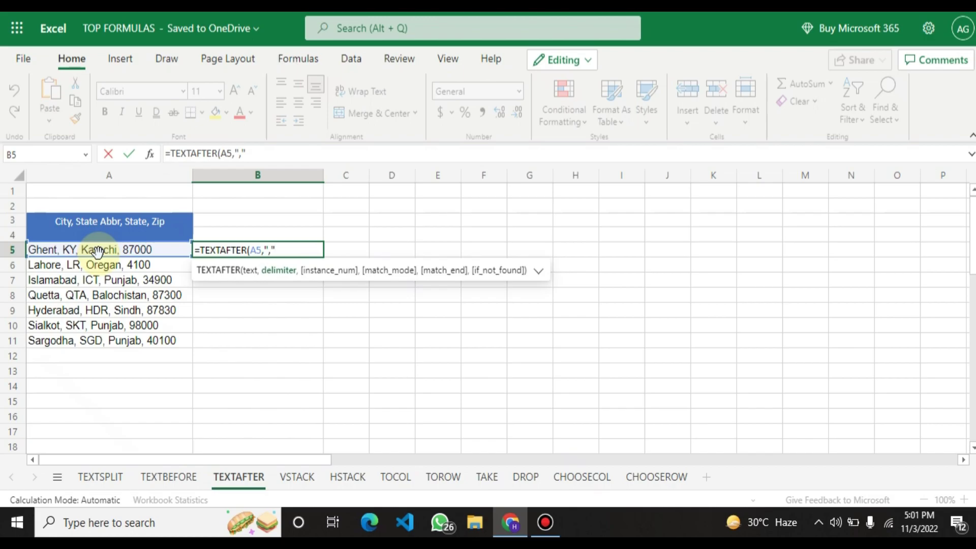
pyautogui.write(')')
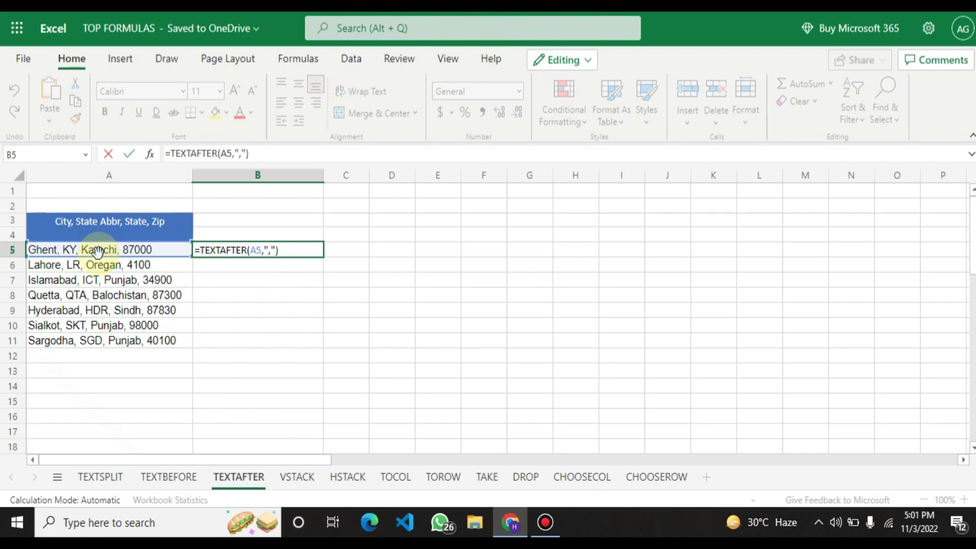
pyautogui.press('Return')
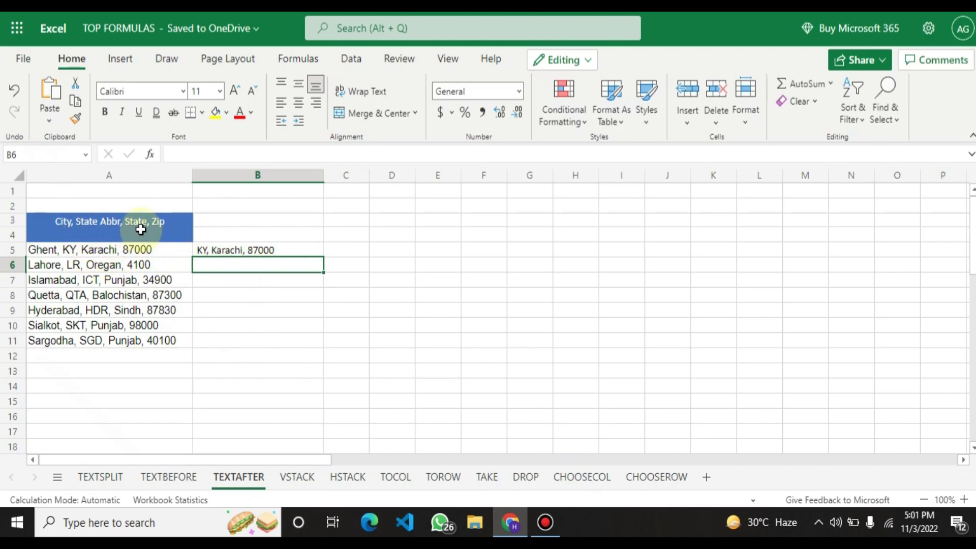
# - Copy B5's TEXTAFTER formula down to B11, then go to the VSTACK sheet
pyautogui.click(249, 251)
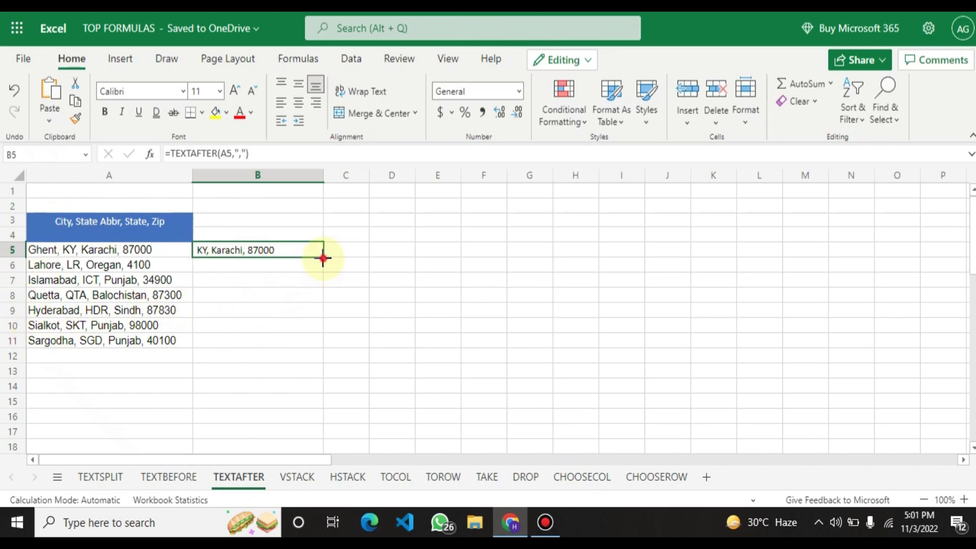
pyautogui.moveTo(323, 258); pyautogui.dragTo(311, 339)
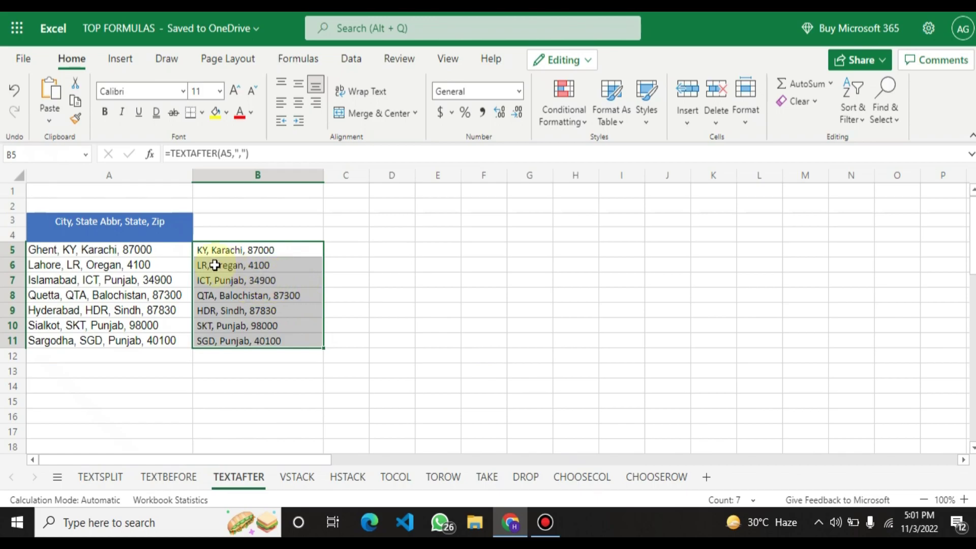
pyautogui.click(221, 236)
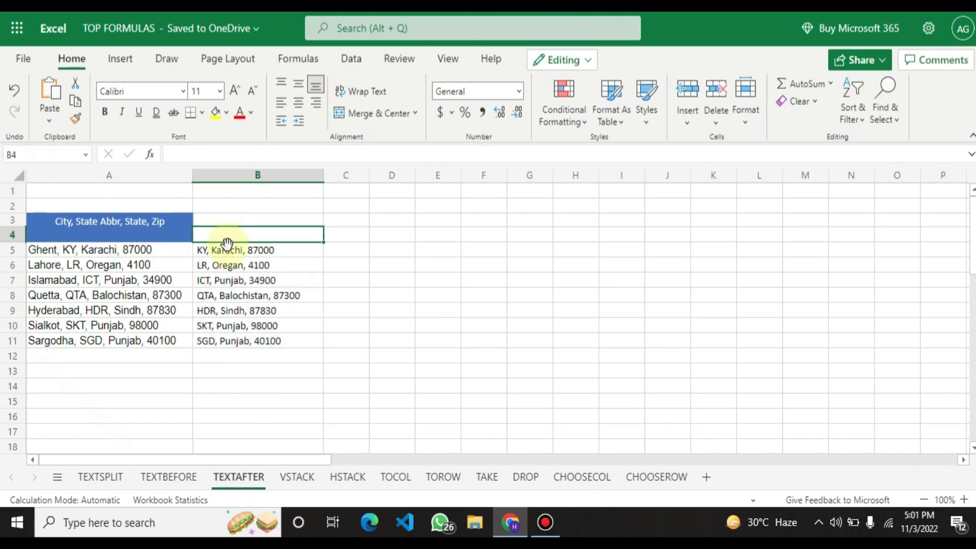
pyautogui.click(297, 477)
# - Review the Site 1 list A2:B5, Site 2 list F2:G5 and the empty combined area
pyautogui.click(115, 343)
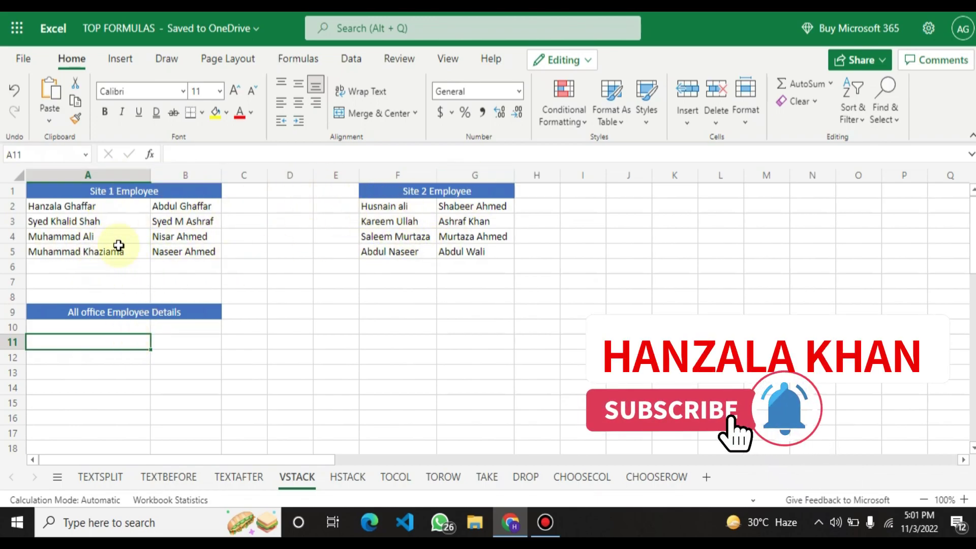
pyautogui.click(96, 208)
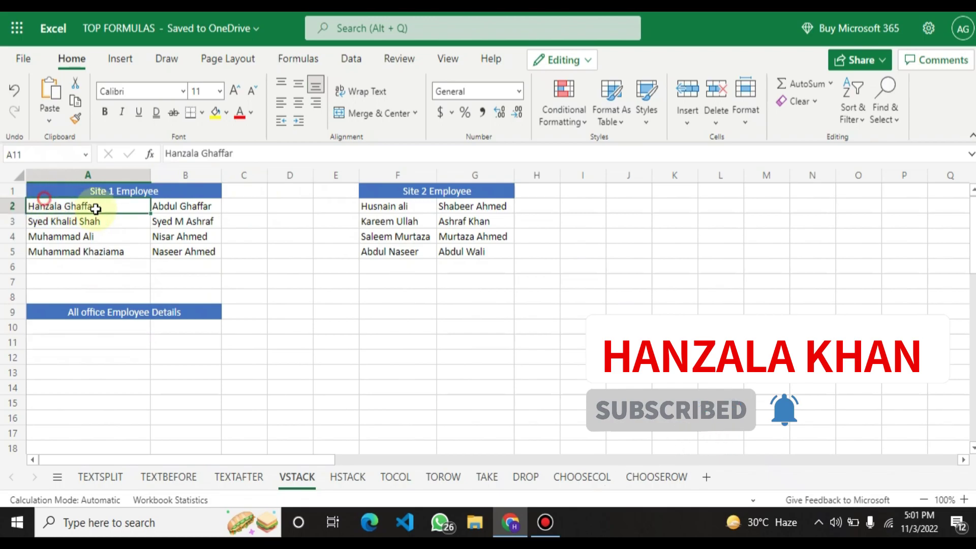
pyautogui.moveTo(95, 208); pyautogui.dragTo(201, 245)
pyautogui.moveTo(375, 204); pyautogui.dragTo(467, 247)
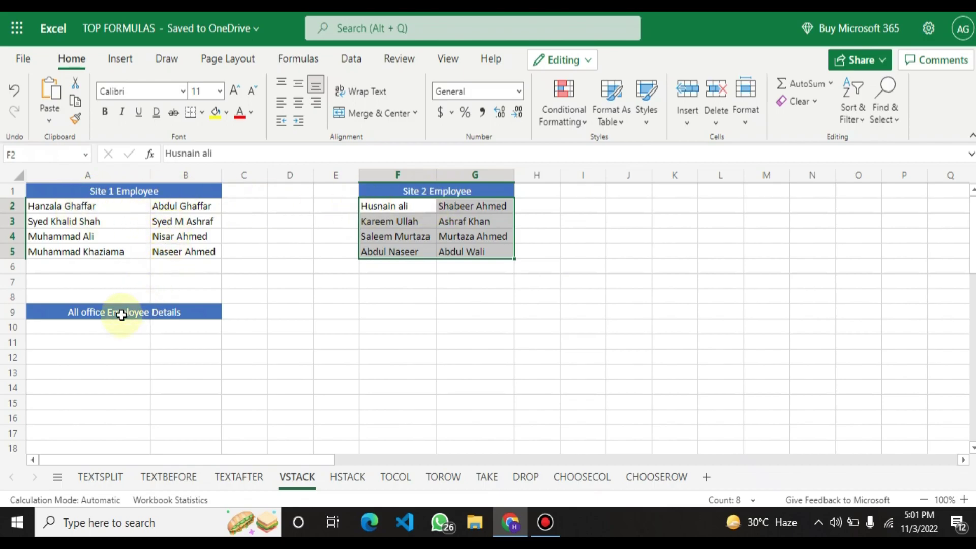
pyautogui.moveTo(94, 327)
pyautogui.mouseDown()
pyautogui.moveTo(99, 392)
pyautogui.moveTo(160, 357)
pyautogui.mouseUp()
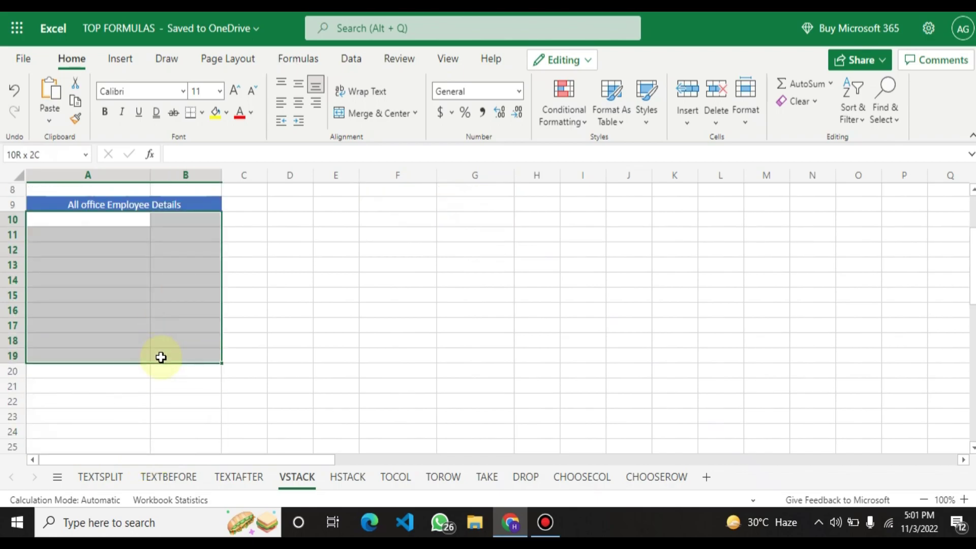
pyautogui.moveTo(161, 357); pyautogui.dragTo(97, 327)
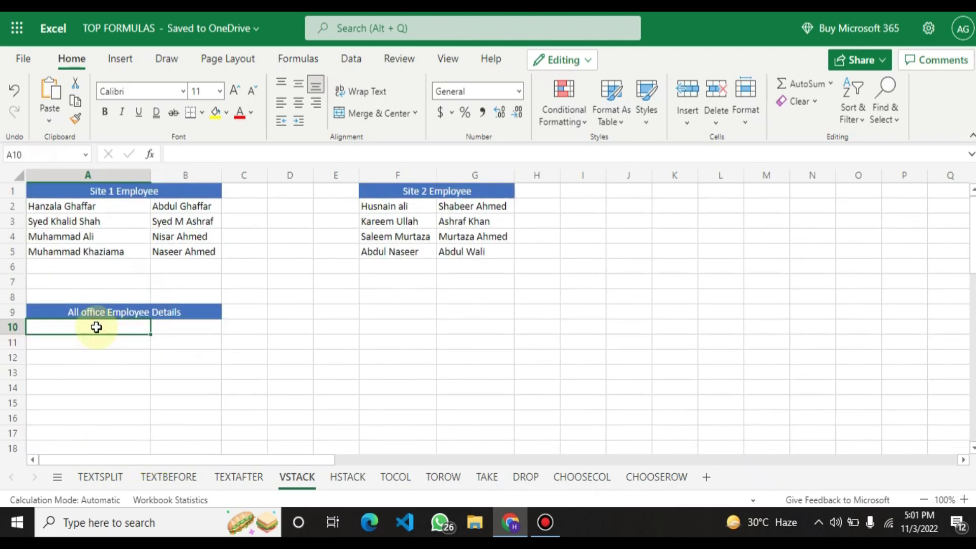
# - Enter =VSTACK(A2:B5,F2:G5) in A10, stacking both site lists into A10:B17
pyautogui.write('=')
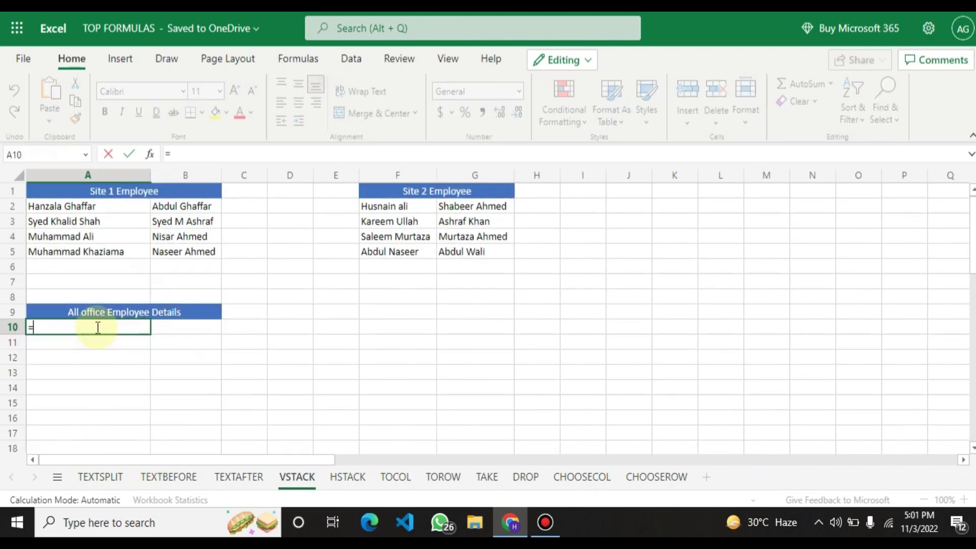
pyautogui.write('vstac')
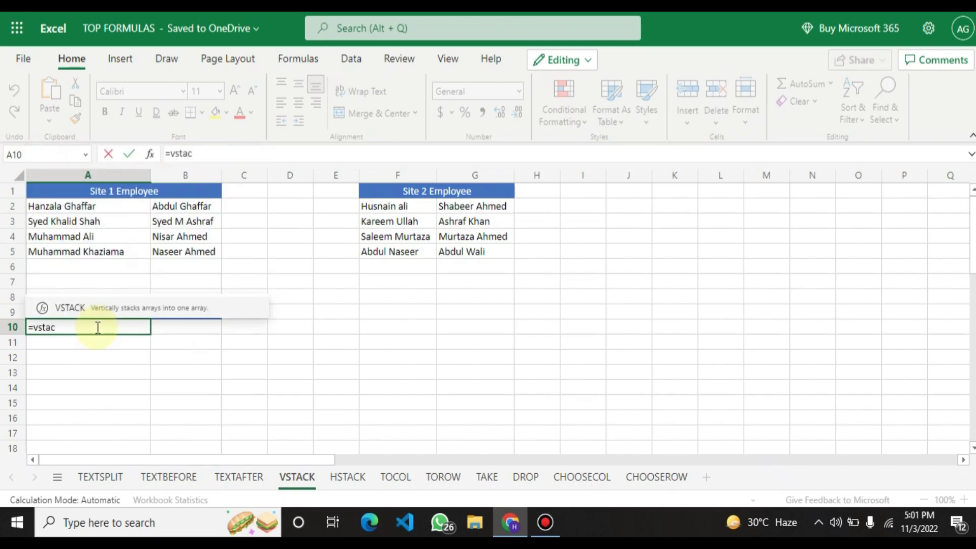
pyautogui.press('Tab')
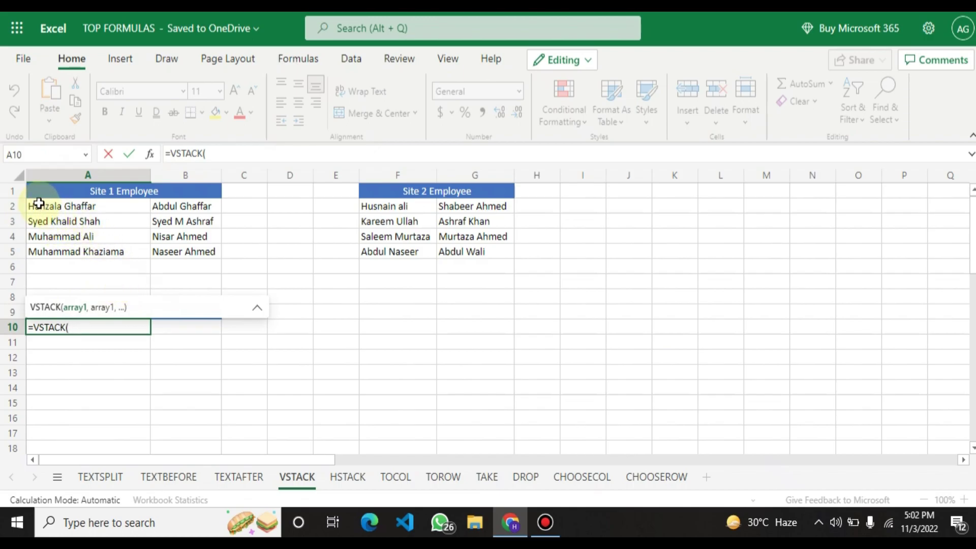
pyautogui.moveTo(35, 204); pyautogui.dragTo(191, 252)
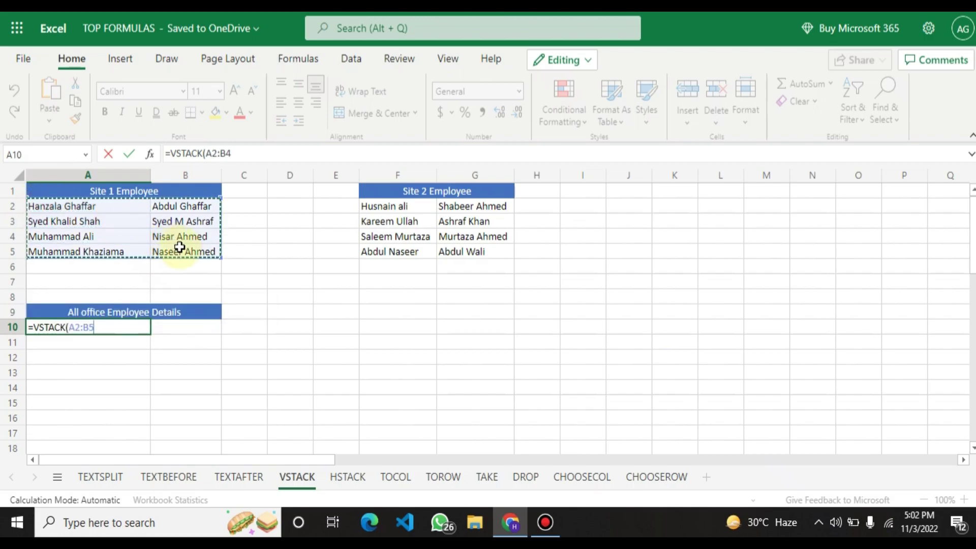
pyautogui.write(',')
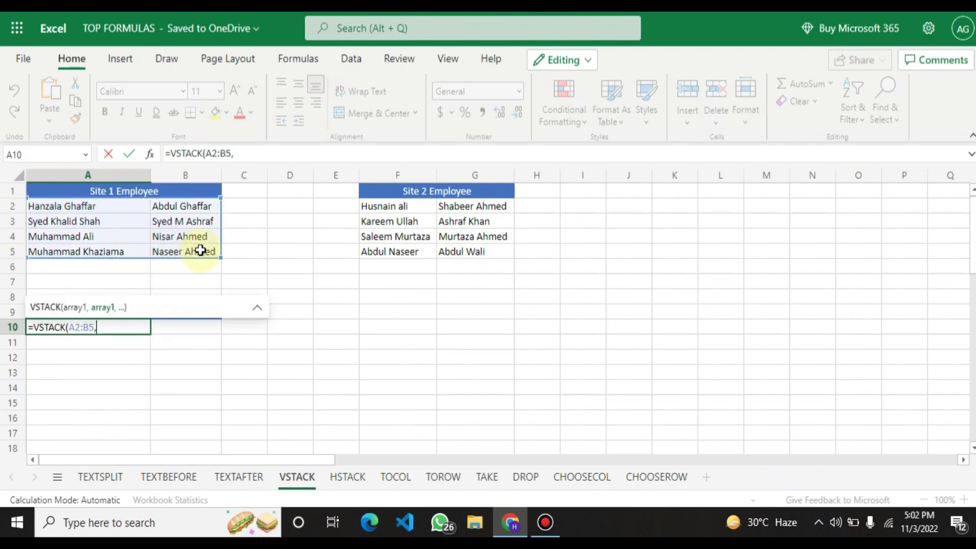
pyautogui.moveTo(375, 205); pyautogui.dragTo(461, 250)
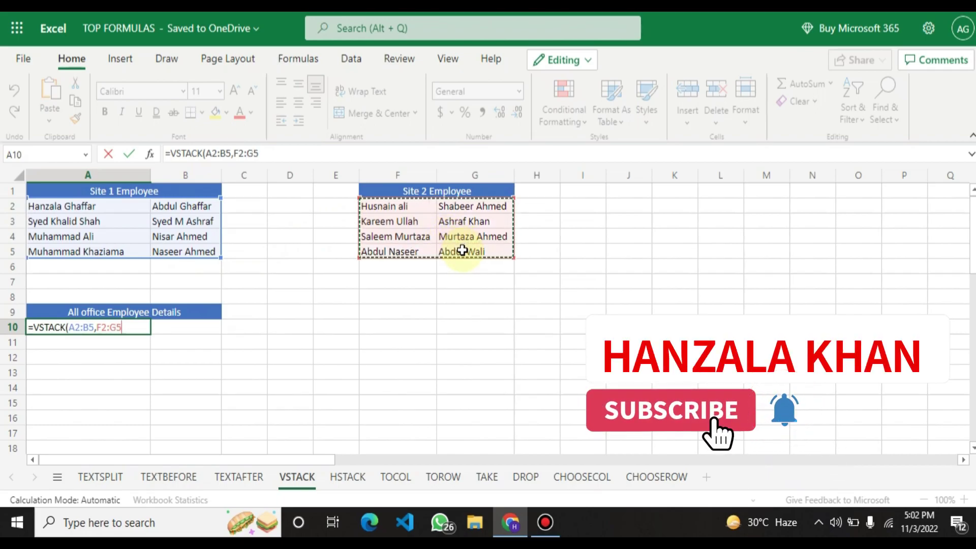
pyautogui.write(')')
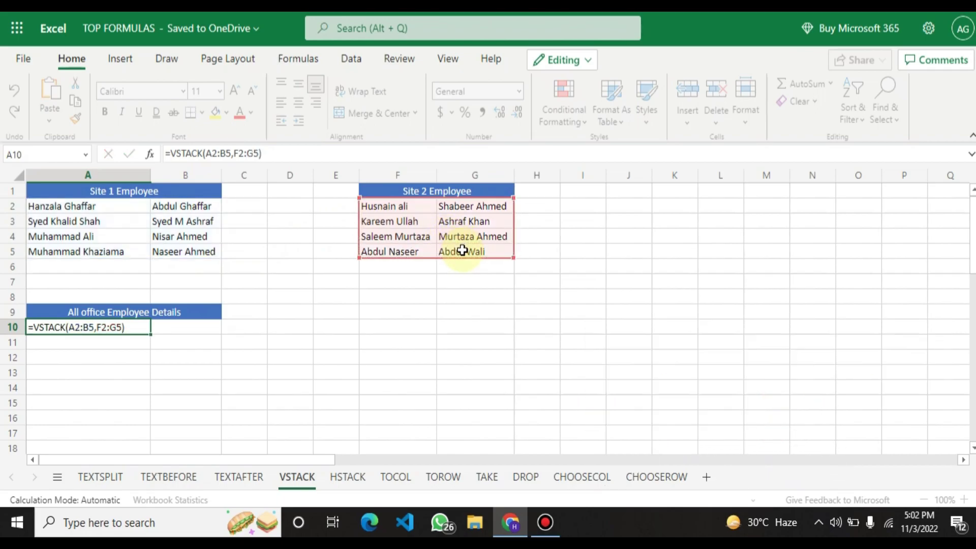
pyautogui.press('Return')
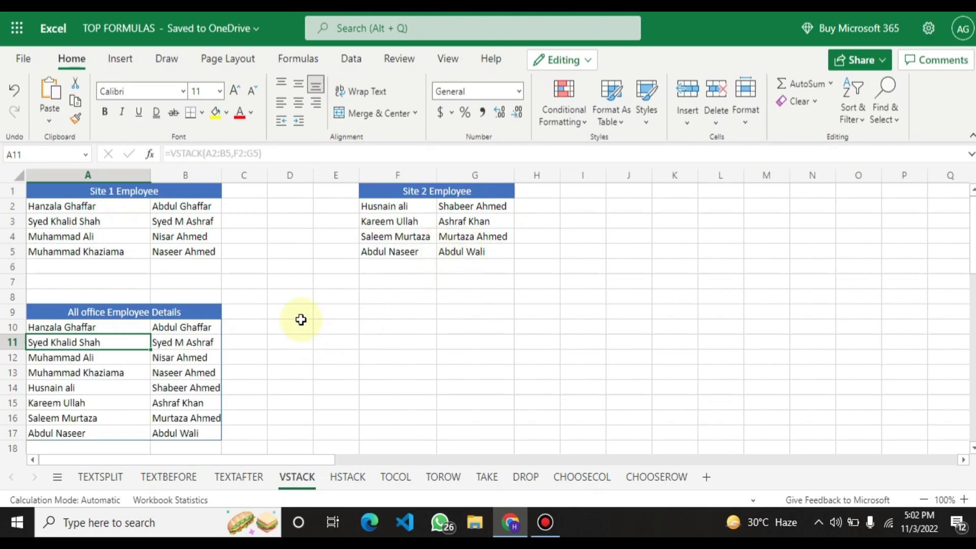
# - Widen columns A and B so the stacked employee names fit
pyautogui.scroll(-3, 269, 285)
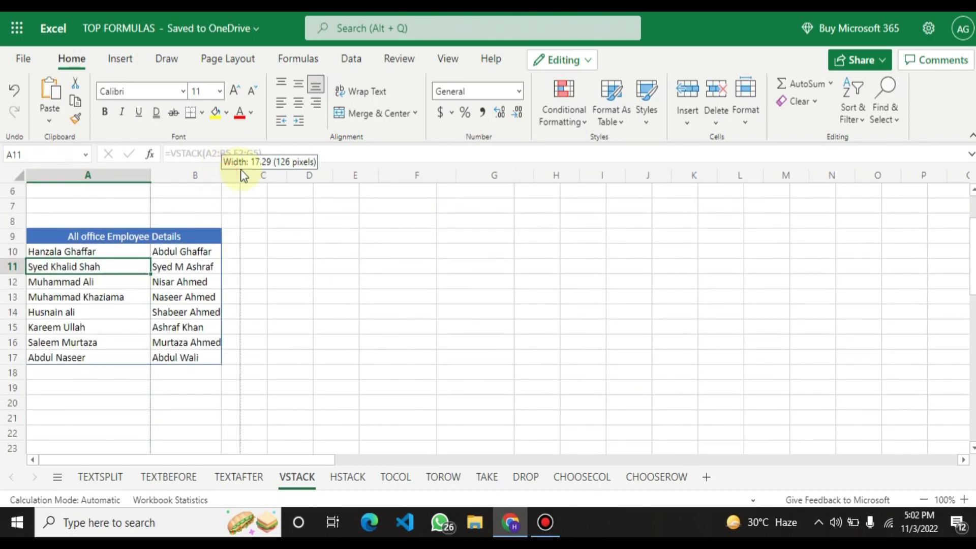
pyautogui.moveTo(222, 175); pyautogui.dragTo(241, 175)
pyautogui.scroll(2, 236, 218)
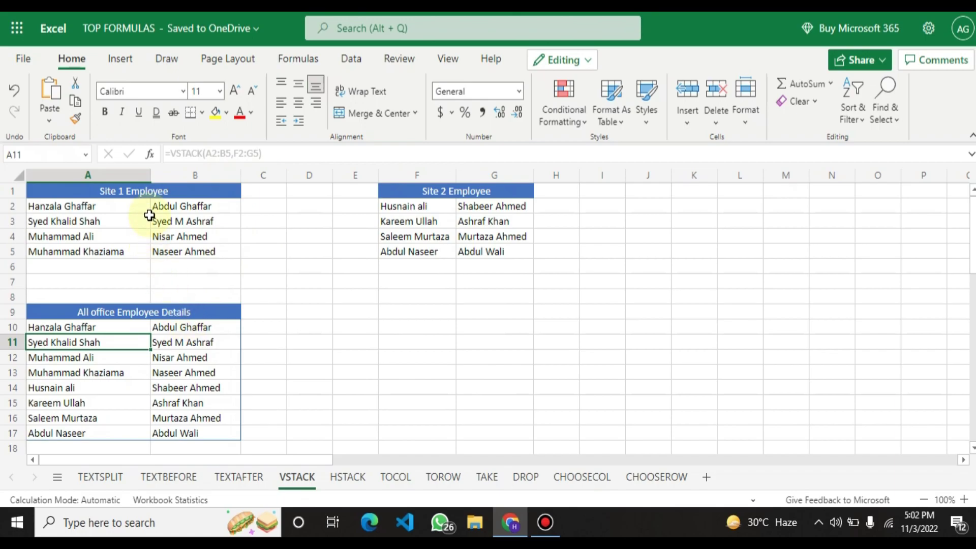
pyautogui.moveTo(151, 175); pyautogui.dragTo(165, 184)
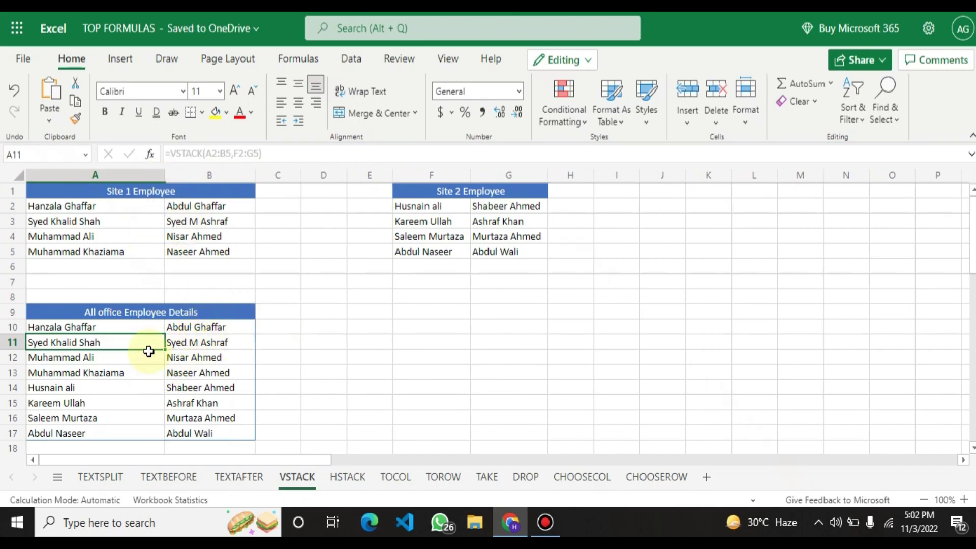
pyautogui.click(190, 342)
pyautogui.click(102, 325)
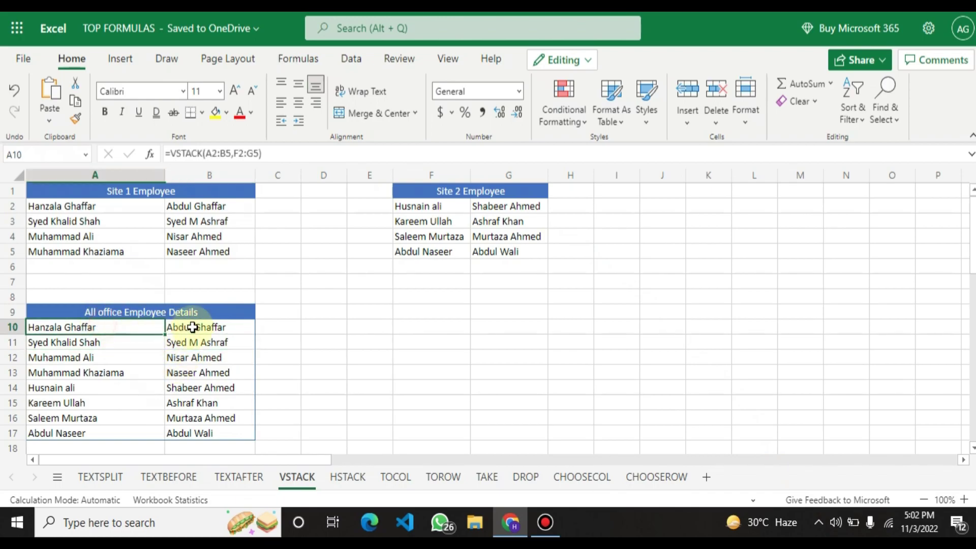
pyautogui.click(192, 327)
# - Switch to the HSTACK sheet and select A10 below the All office Employee Details header
pyautogui.click(341, 480)
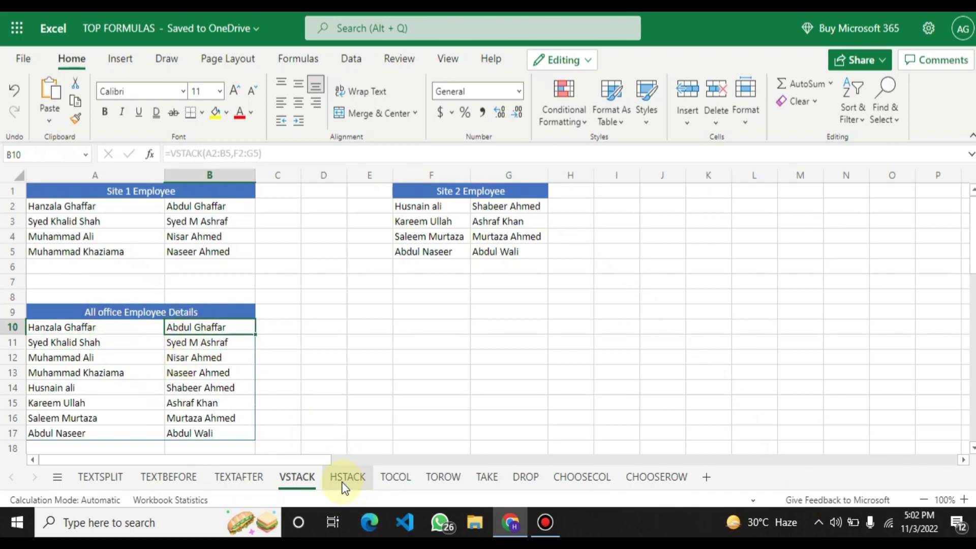
pyautogui.click(93, 330)
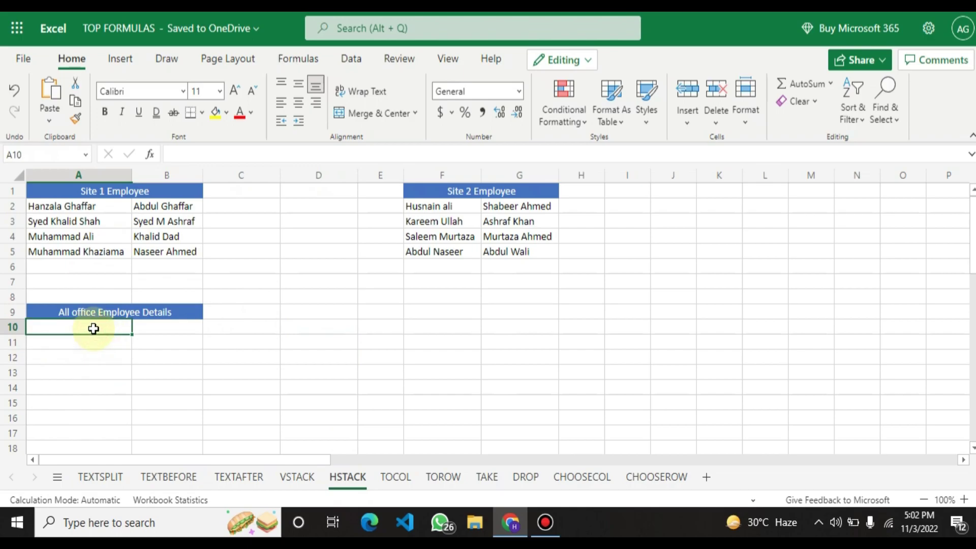
pyautogui.click(296, 476)
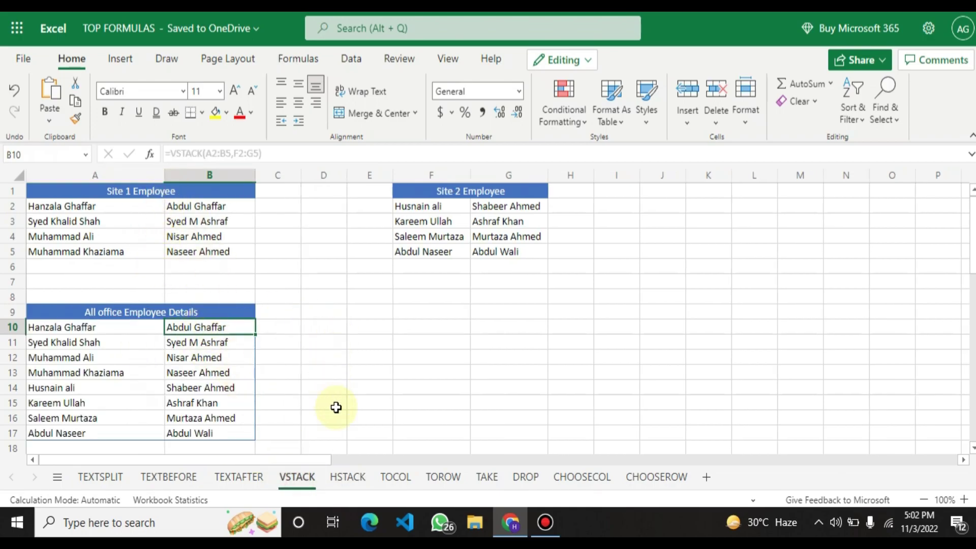
pyautogui.click(346, 481)
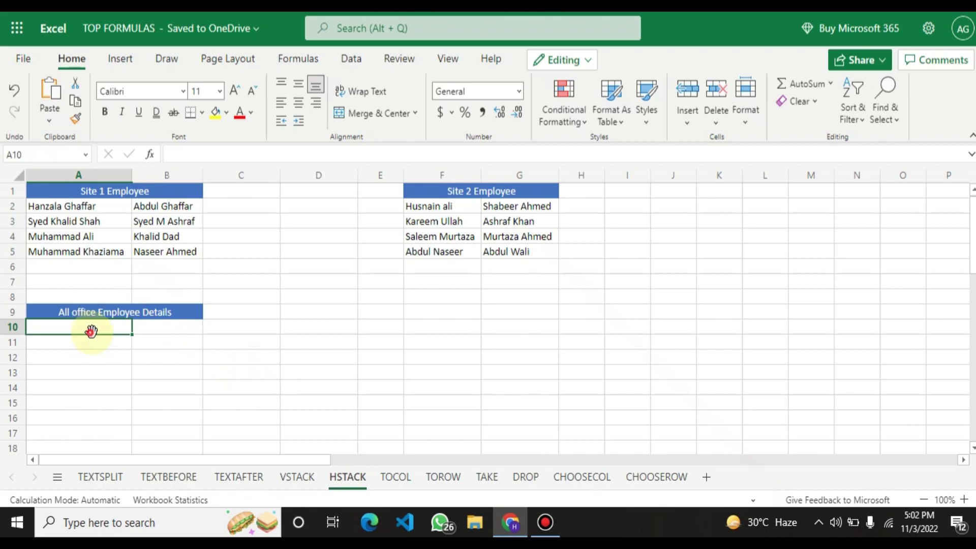
pyautogui.moveTo(91, 331); pyautogui.dragTo(82, 313)
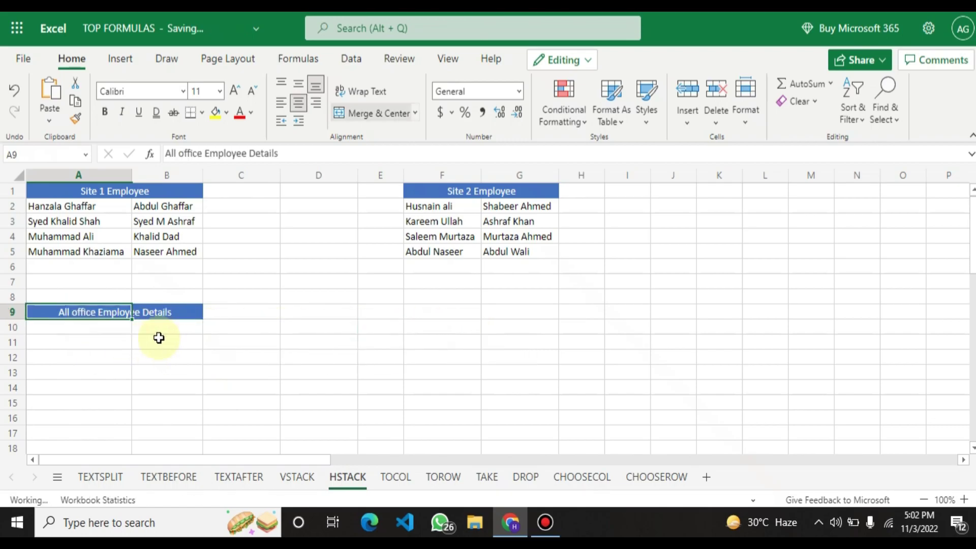
pyautogui.moveTo(158, 338); pyautogui.dragTo(79, 332)
pyautogui.click(603, 295)
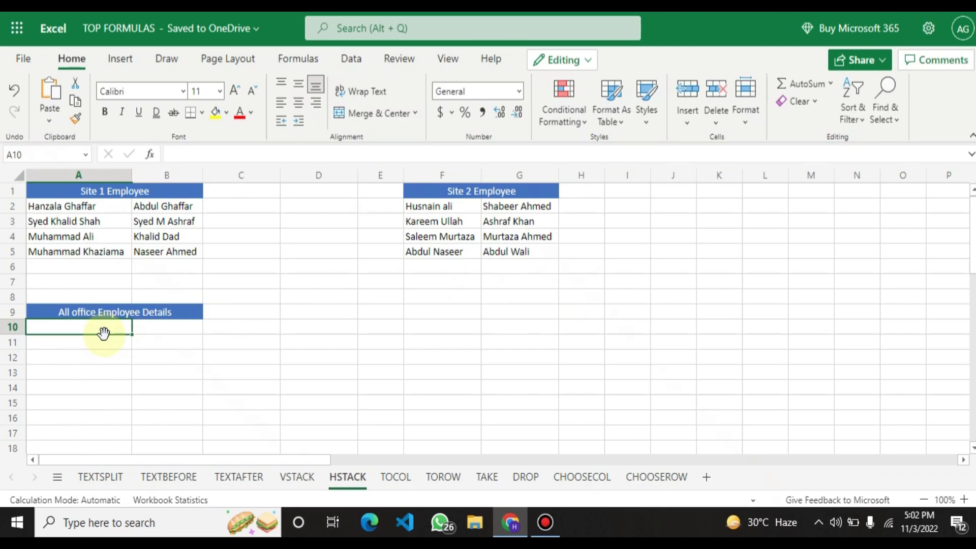
# - Enter =HSTACK(A2:B5,F2:G5) in A10 to place both site lists side by side
pyautogui.write('=hsta')
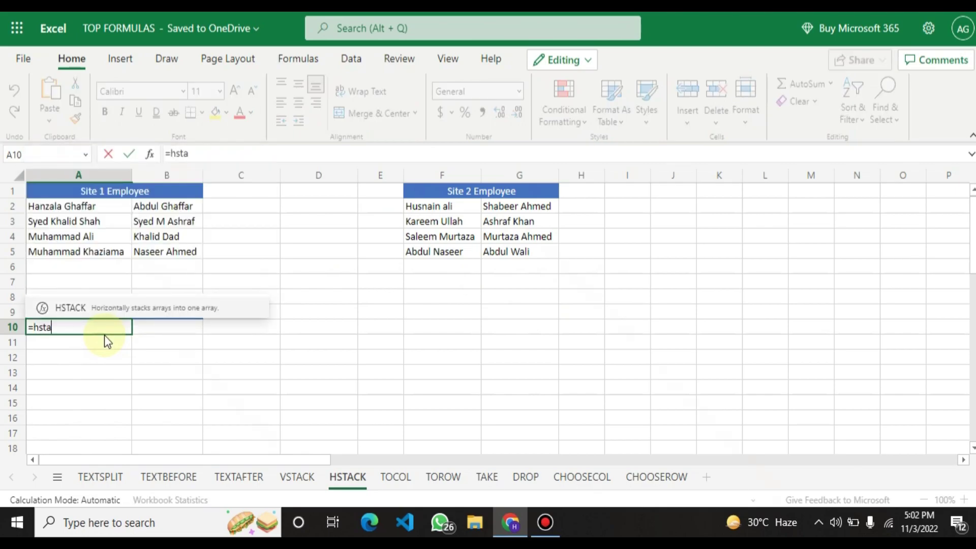
pyautogui.press('Tab')
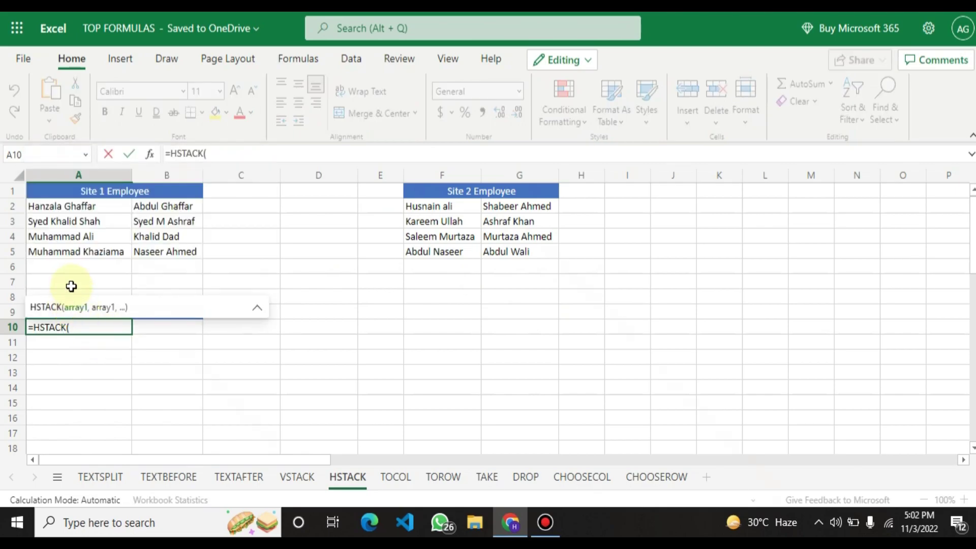
pyautogui.moveTo(41, 205); pyautogui.dragTo(167, 253)
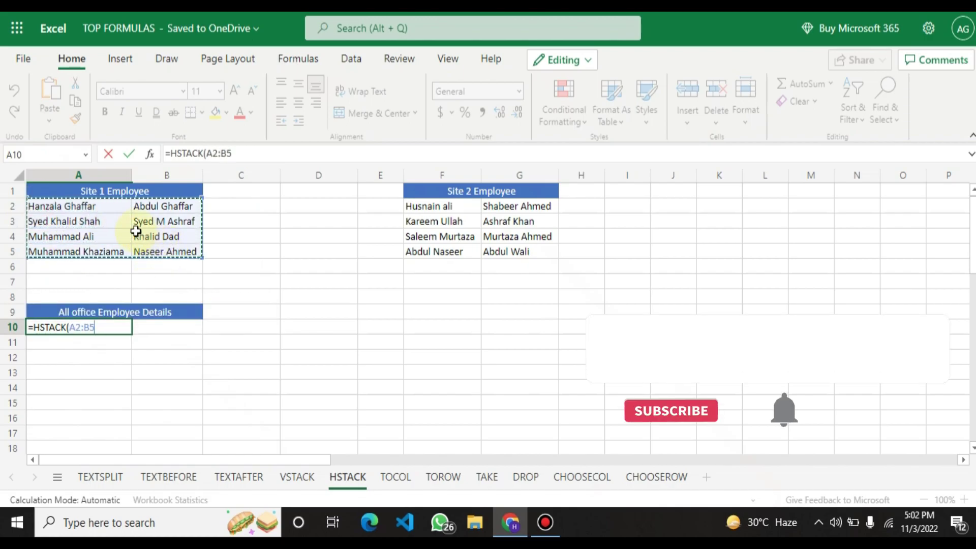
pyautogui.write(',')
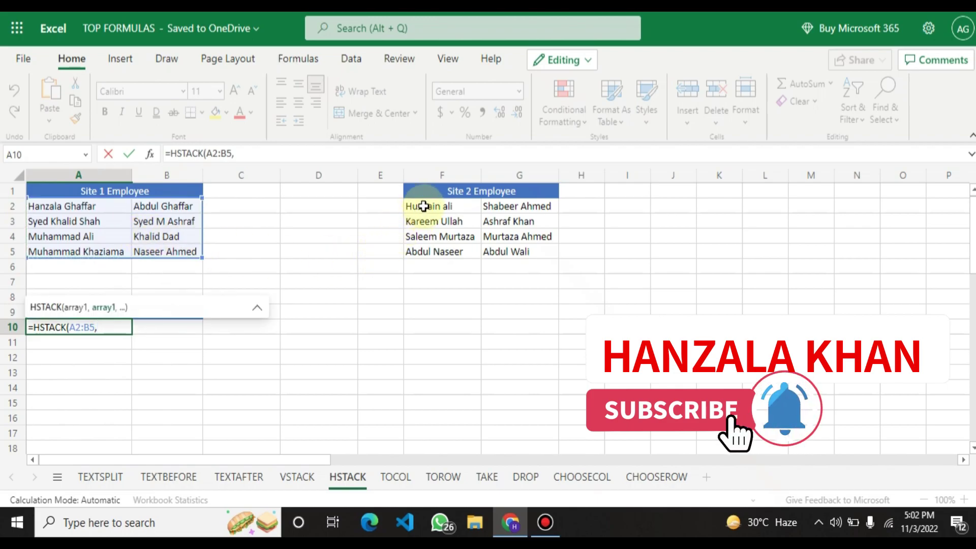
pyautogui.moveTo(424, 206); pyautogui.dragTo(507, 253)
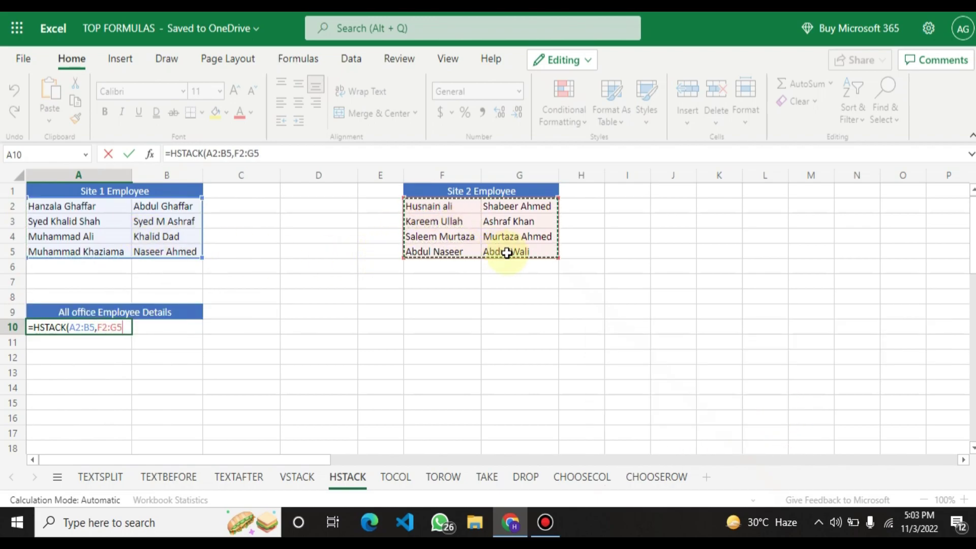
pyautogui.write(')')
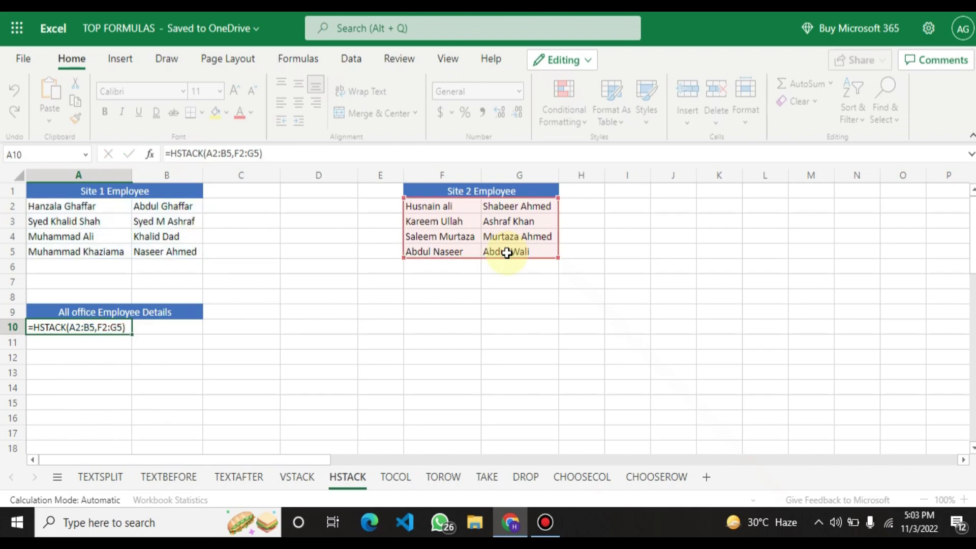
pyautogui.press('Return')
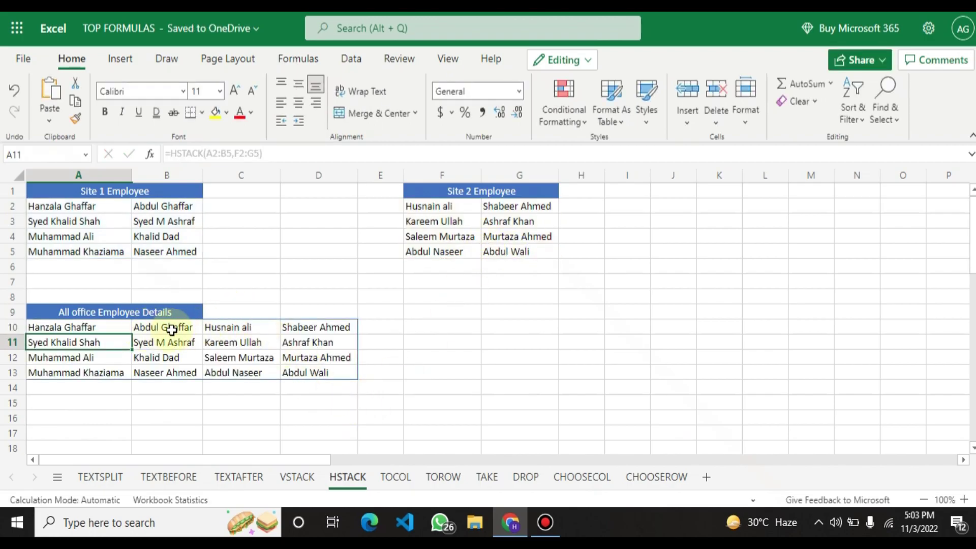
pyautogui.click(162, 328)
pyautogui.moveTo(236, 327)
pyautogui.mouseDown()
pyautogui.moveTo(241, 360)
pyautogui.moveTo(316, 374)
pyautogui.mouseUp()
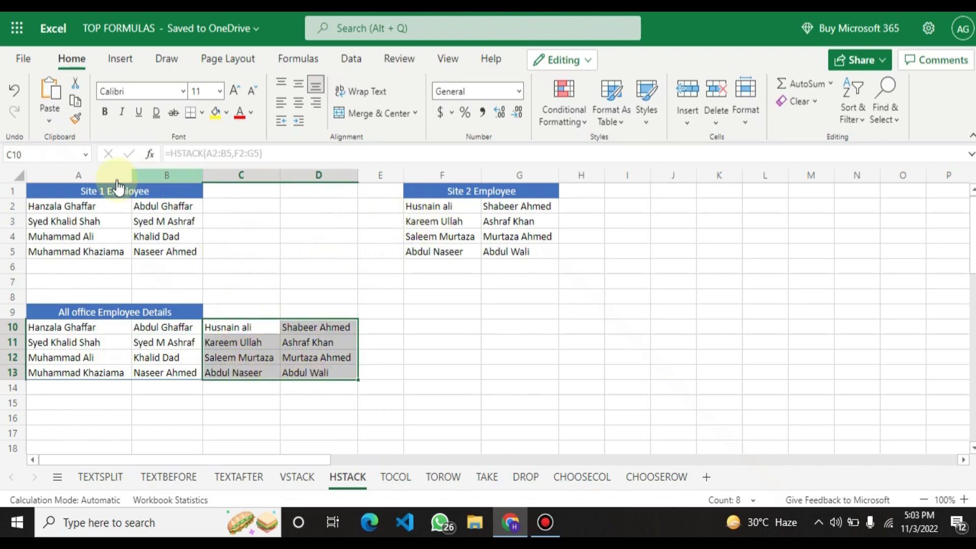
pyautogui.click(138, 223)
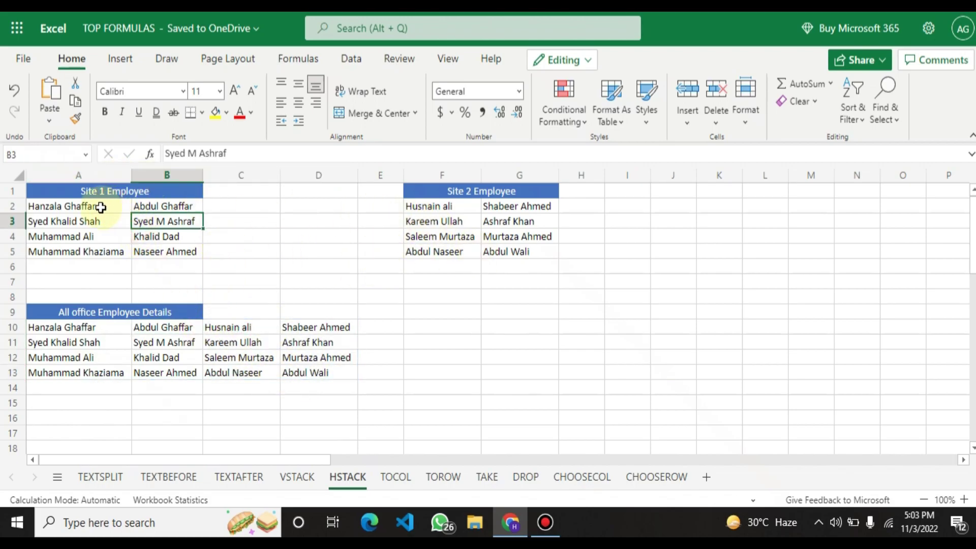
pyautogui.moveTo(98, 205); pyautogui.dragTo(168, 251)
pyautogui.moveTo(67, 328); pyautogui.dragTo(192, 370)
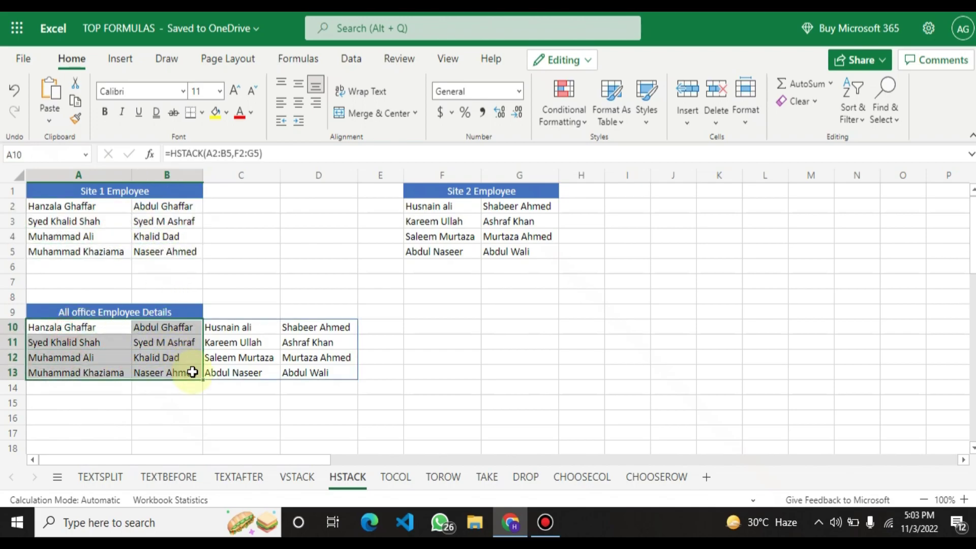
pyautogui.moveTo(429, 203); pyautogui.dragTo(492, 237)
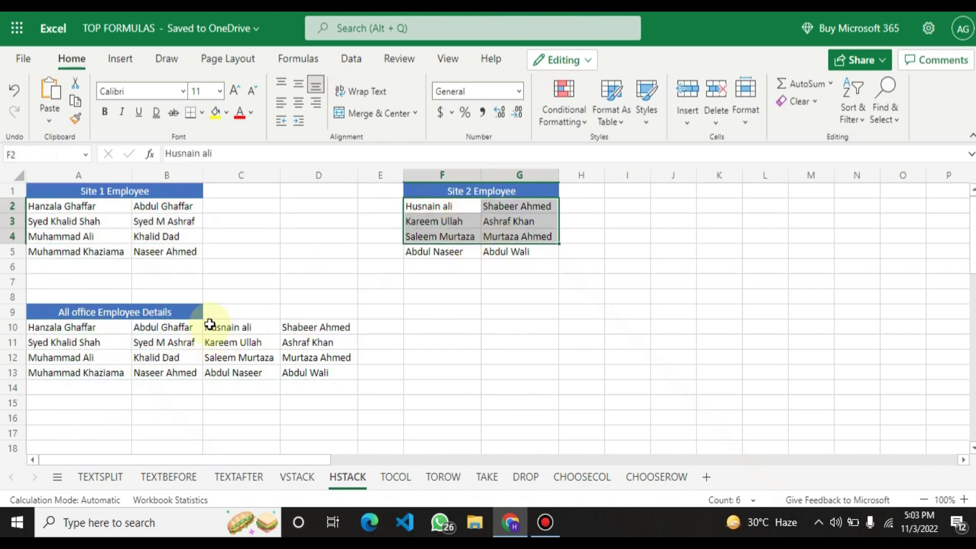
pyautogui.moveTo(208, 327); pyautogui.dragTo(315, 373)
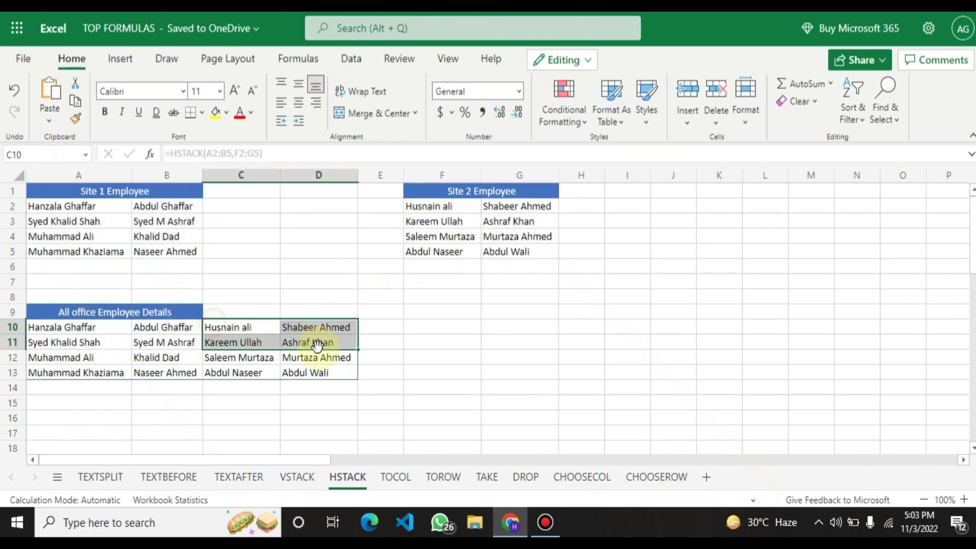
pyautogui.click(63, 302)
pyautogui.click(155, 299)
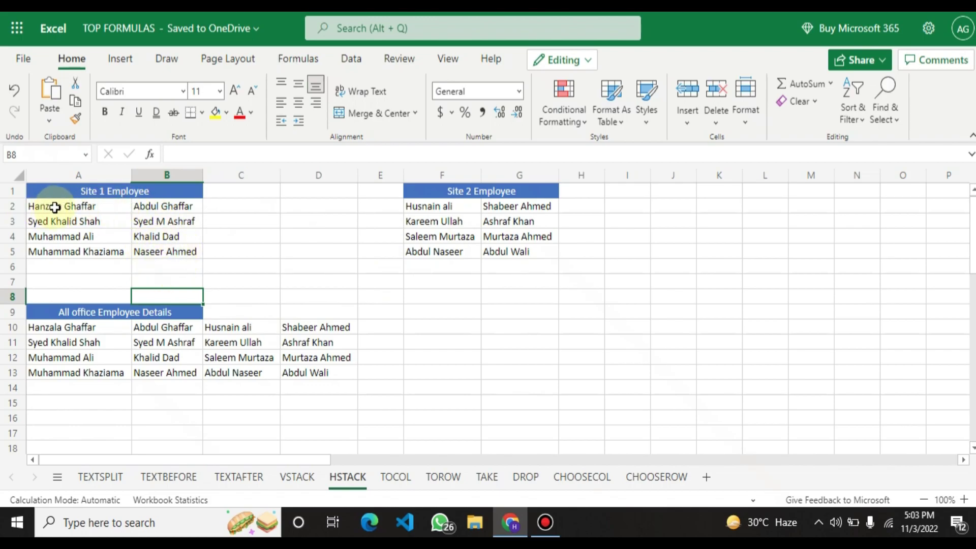
pyautogui.moveTo(44, 203); pyautogui.dragTo(174, 252)
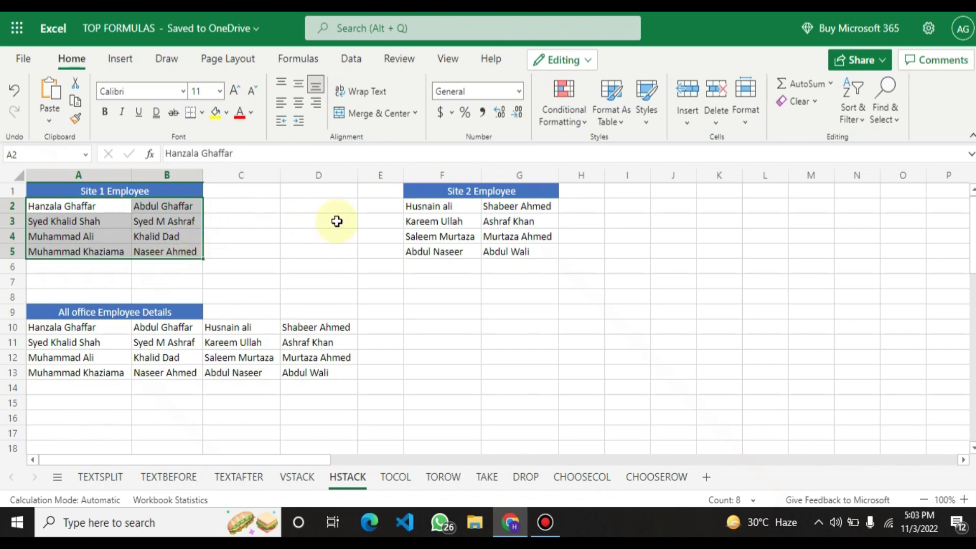
pyautogui.moveTo(430, 206); pyautogui.dragTo(540, 254)
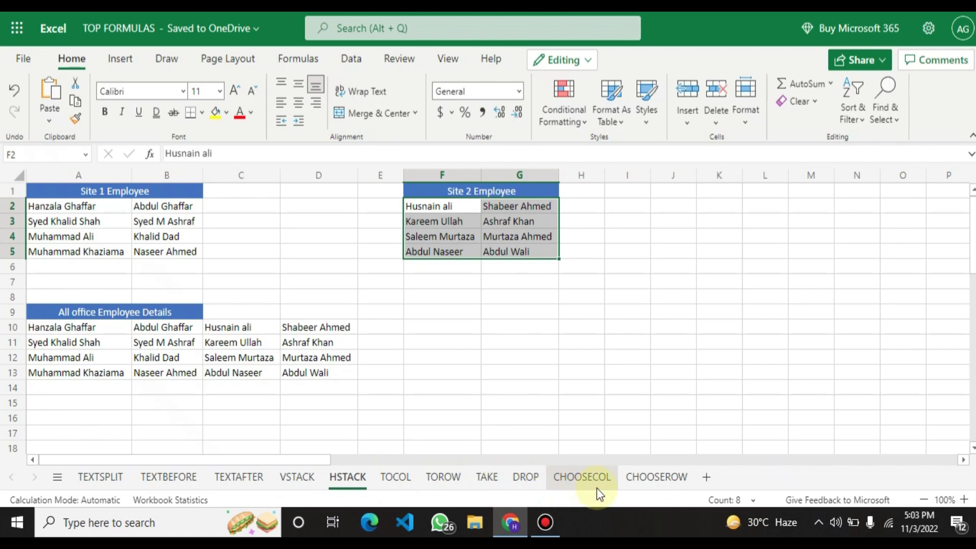
pyautogui.click(117, 224)
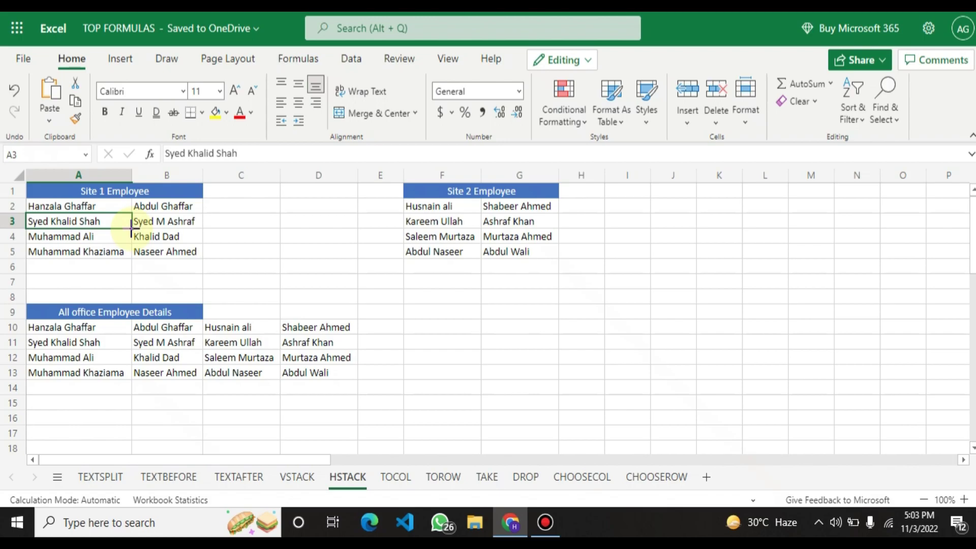